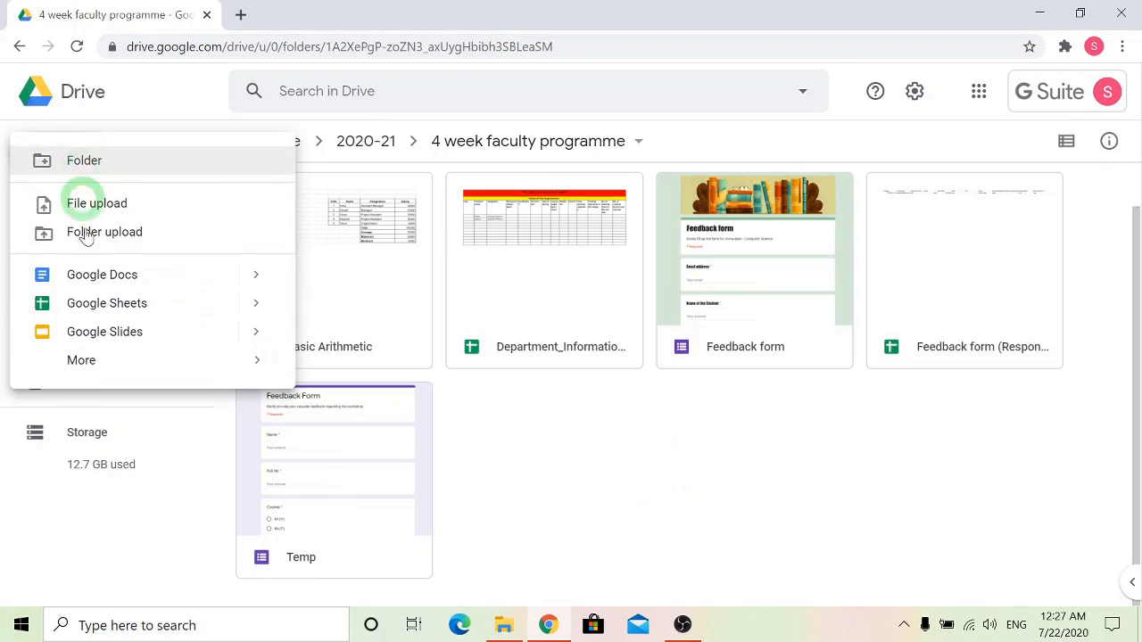
Create a new blank Google Form in the 4 week faculty programme folder and title it "Quiz 1"
{"action": "mouse_move", "coordinate": [89, 360]}
{"action": "left_click", "coordinate": [411, 388]}
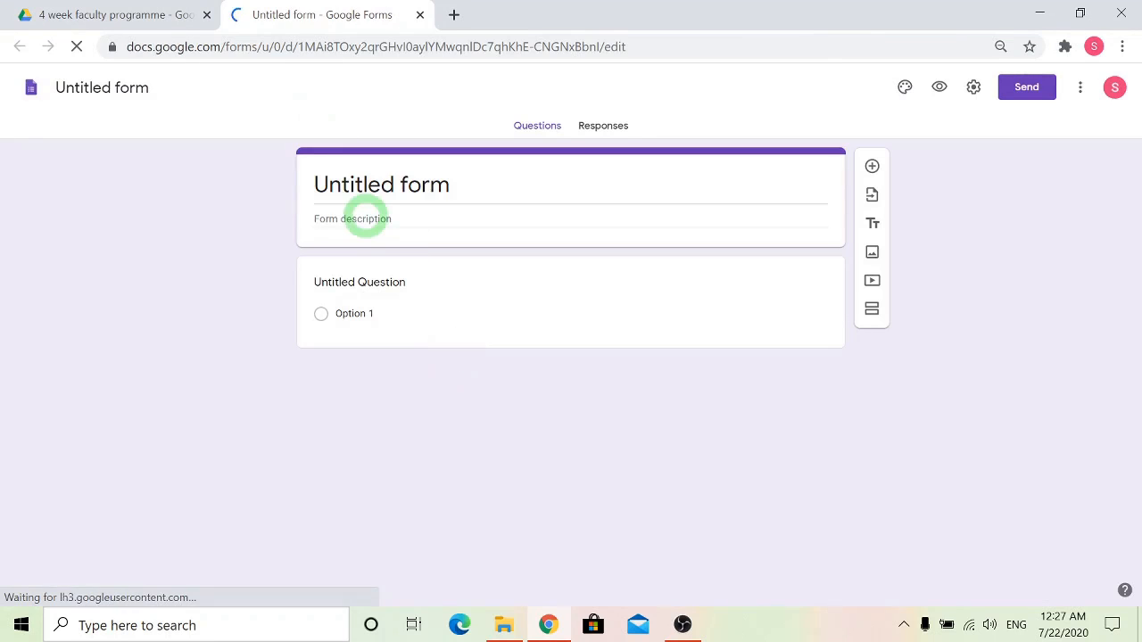
{"action": "left_click", "coordinate": [369, 192]}
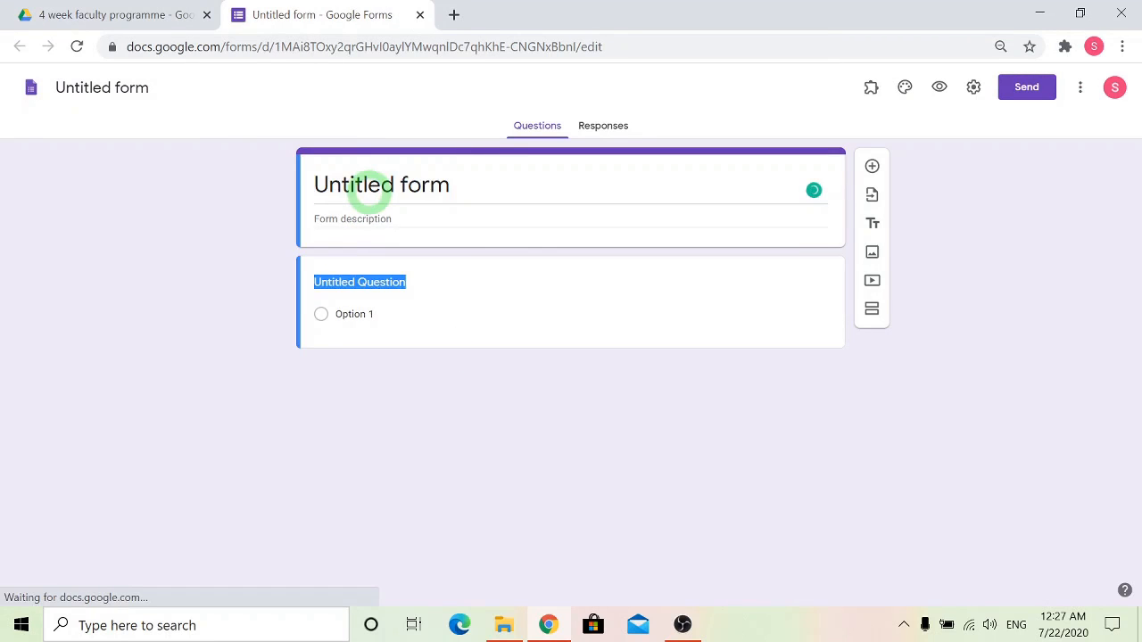
{"action": "left_click", "coordinate": [371, 190]}
{"action": "type", "text": "Quiz 1"}
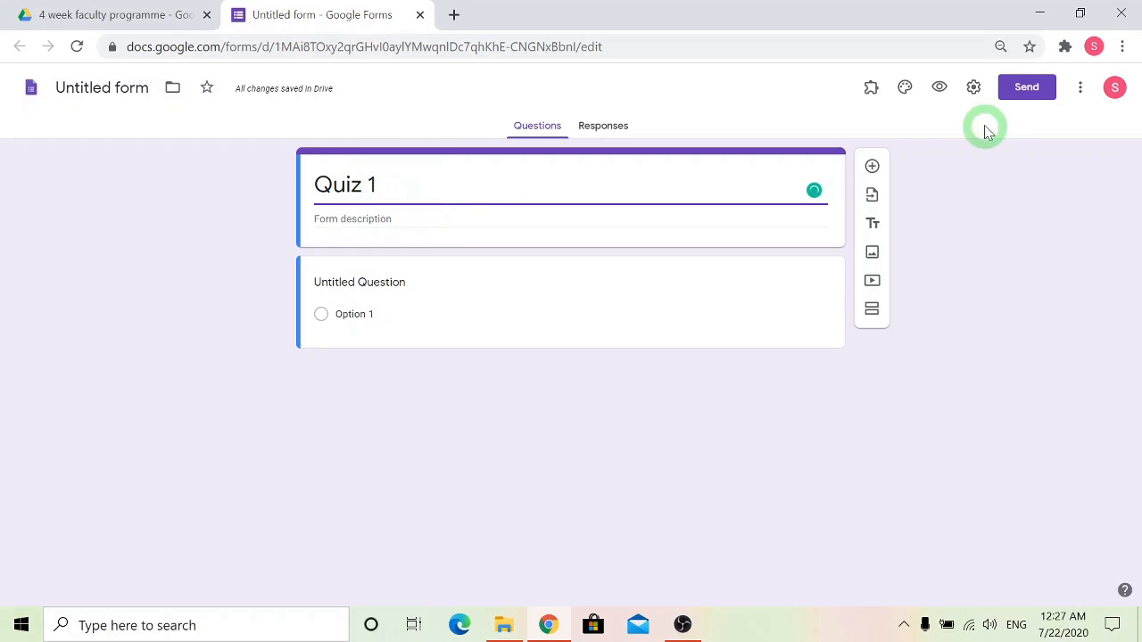
Enable "Make this a quiz" in the form settings, review the grade release and respondent options, and save
{"action": "left_click", "coordinate": [973, 89]}
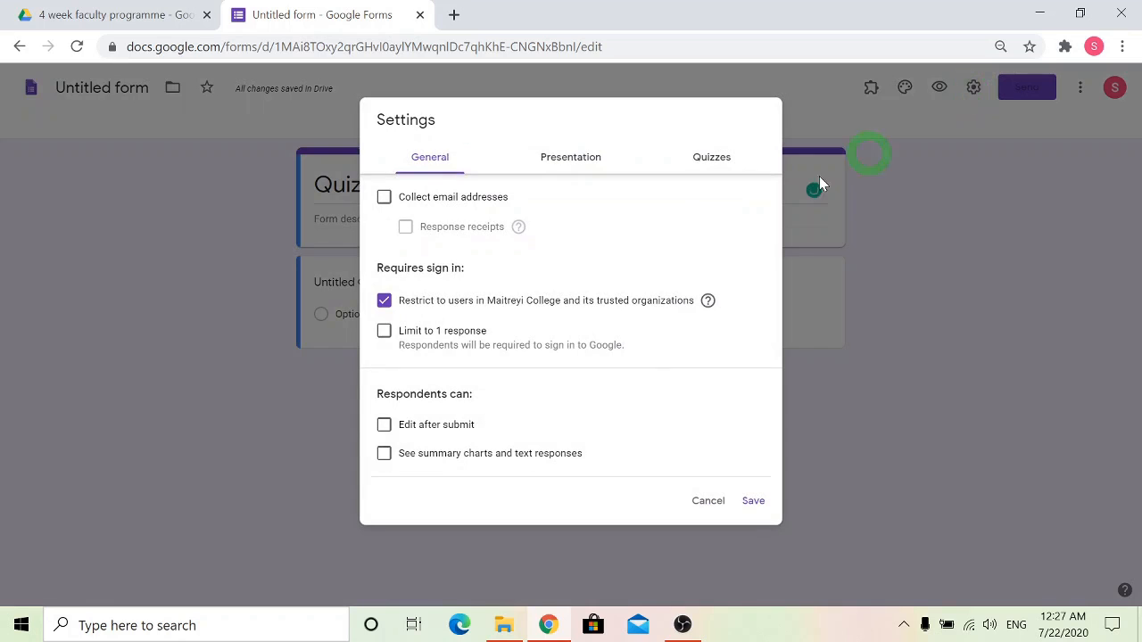
{"action": "left_click", "coordinate": [708, 162]}
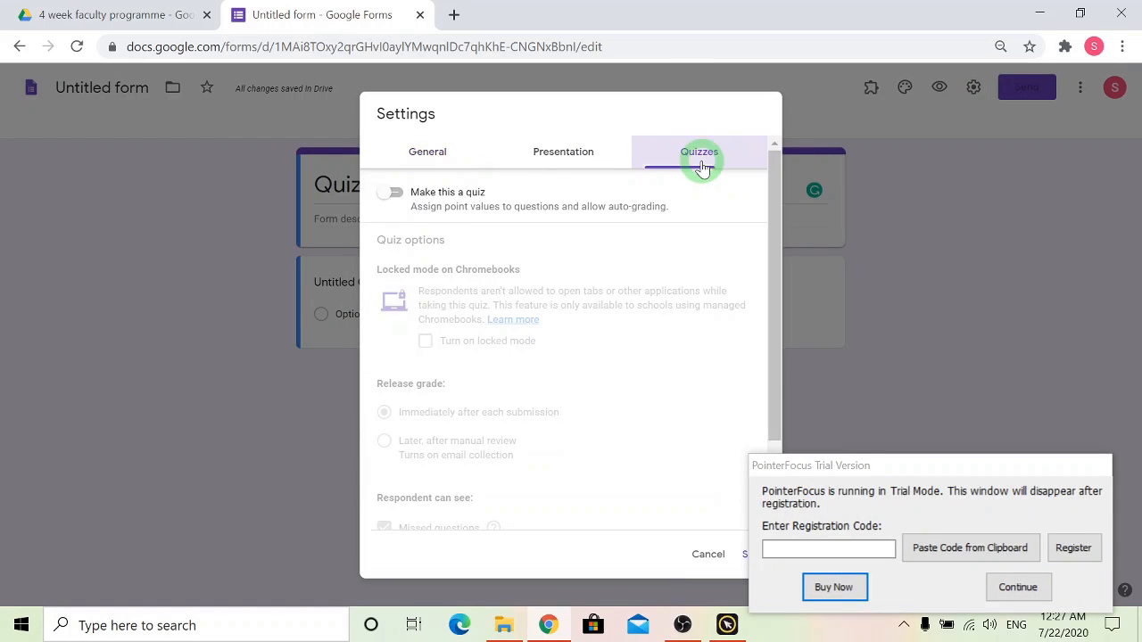
{"action": "left_click", "coordinate": [397, 194]}
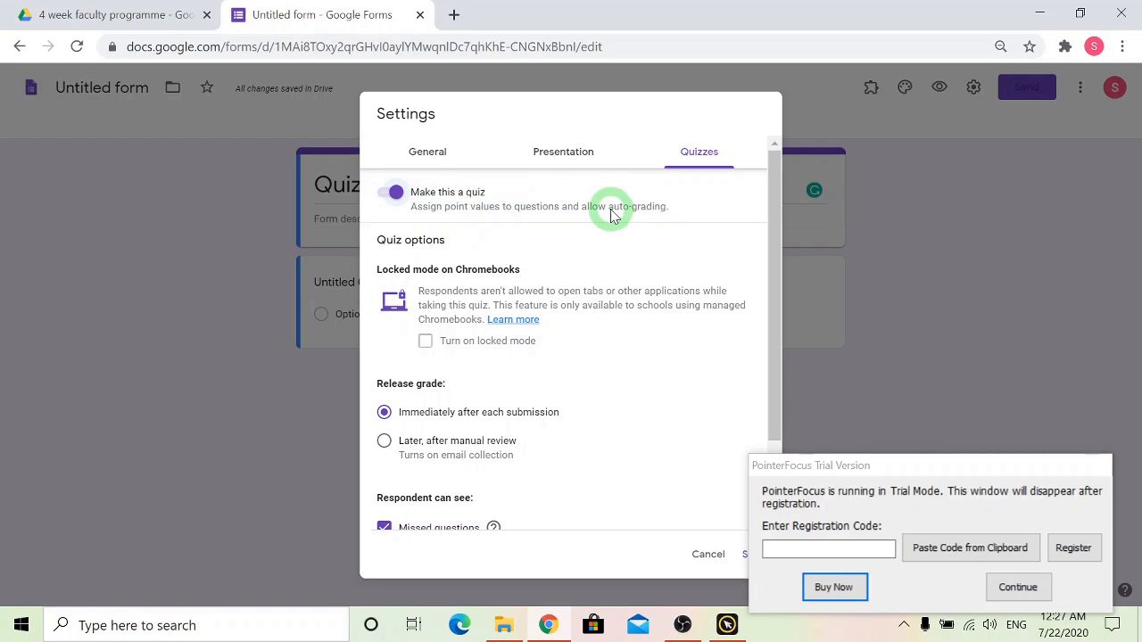
{"action": "scroll", "coordinate": [586, 321], "scroll_direction": "down", "scroll_amount": 2}
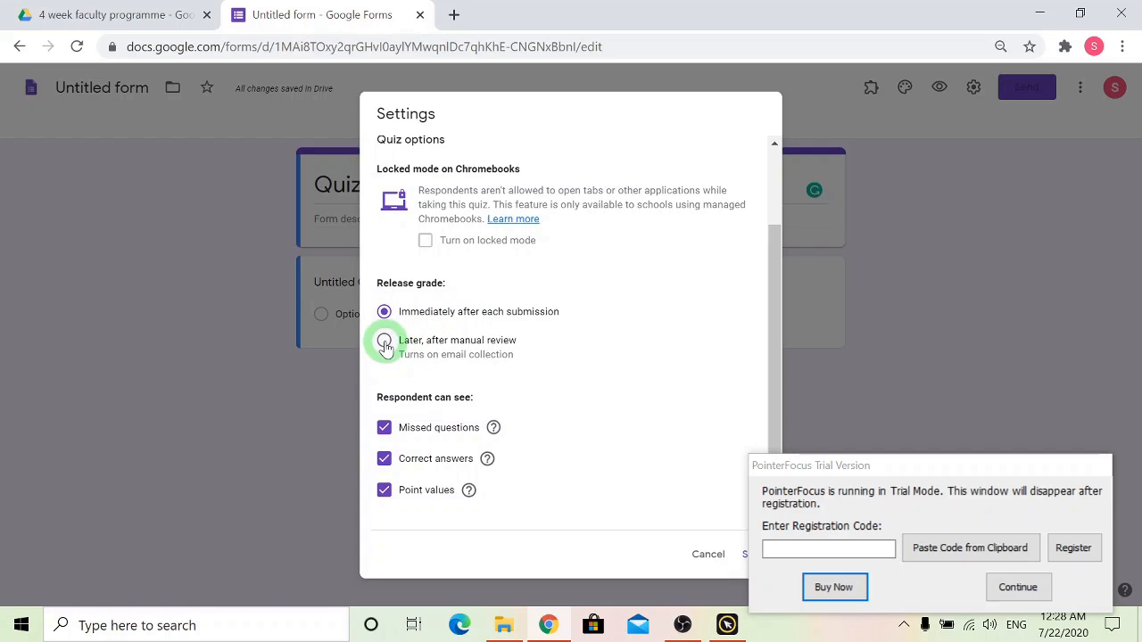
{"action": "left_click", "coordinate": [1016, 587]}
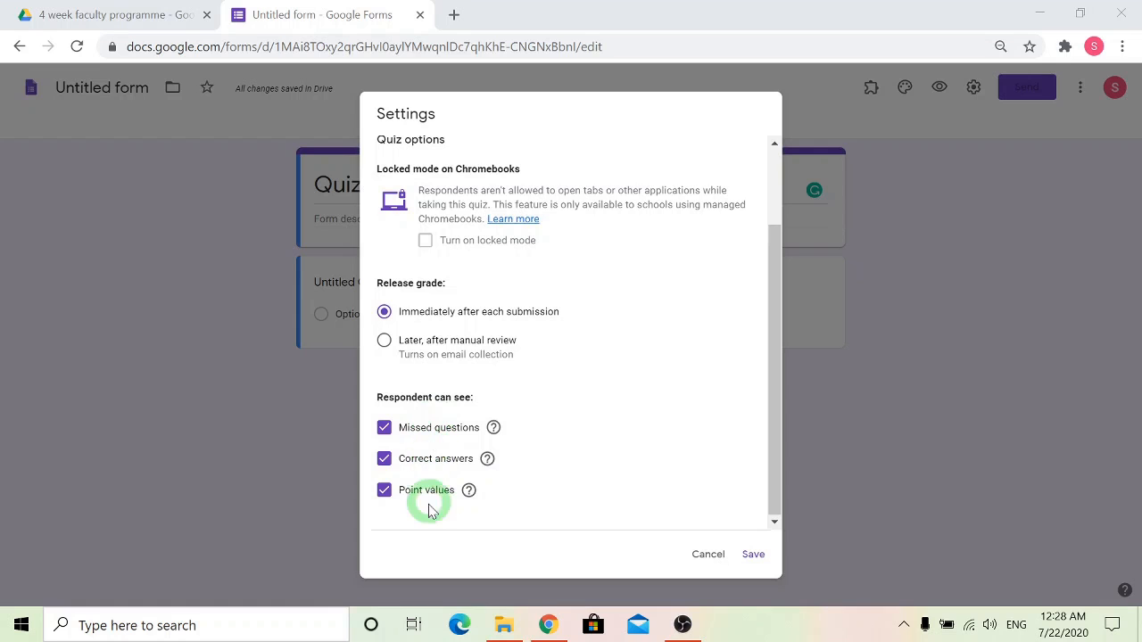
{"action": "left_click", "coordinate": [751, 554]}
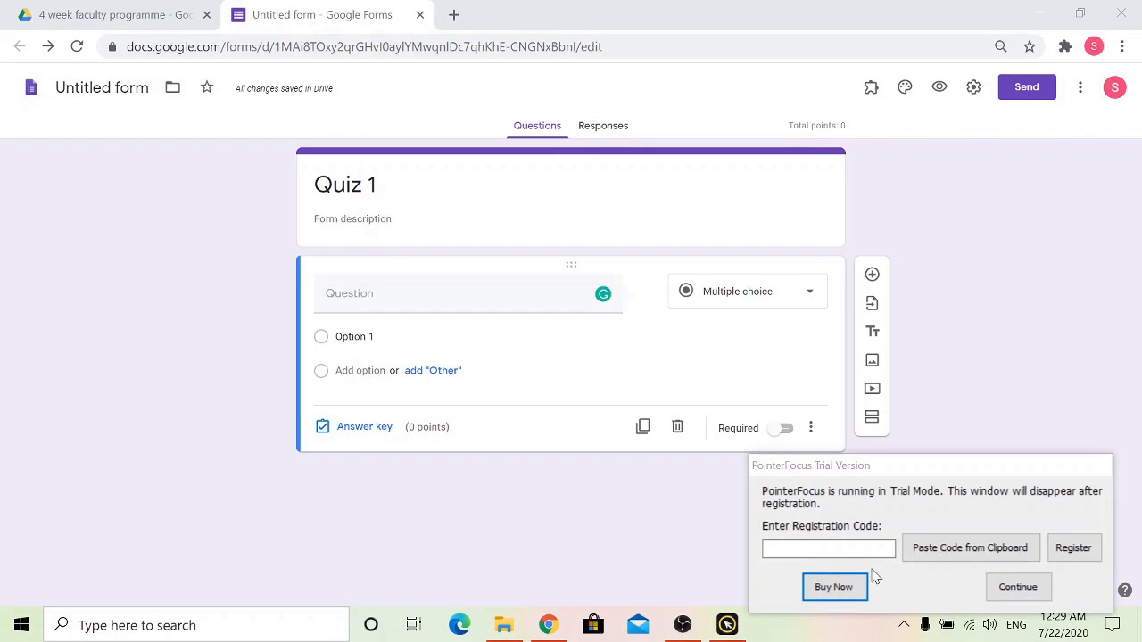
{"action": "left_click", "coordinate": [1016, 586]}
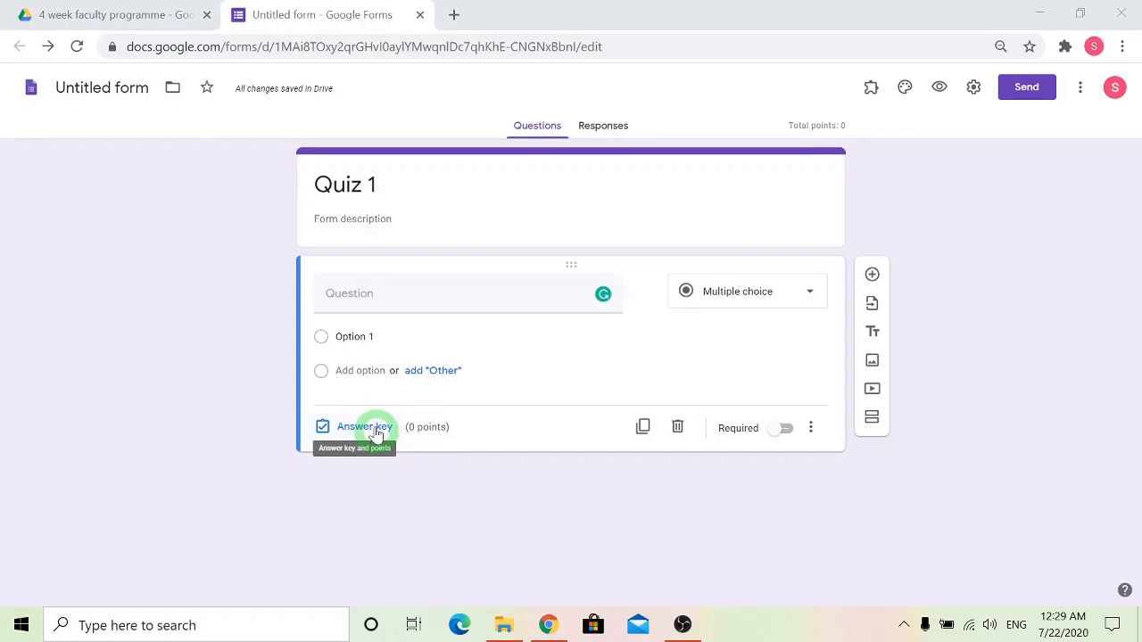
Write the first multiple-choice question "2+3?" with options 2, 4, 5 and 6, and make it required
{"action": "left_click", "coordinate": [360, 293]}
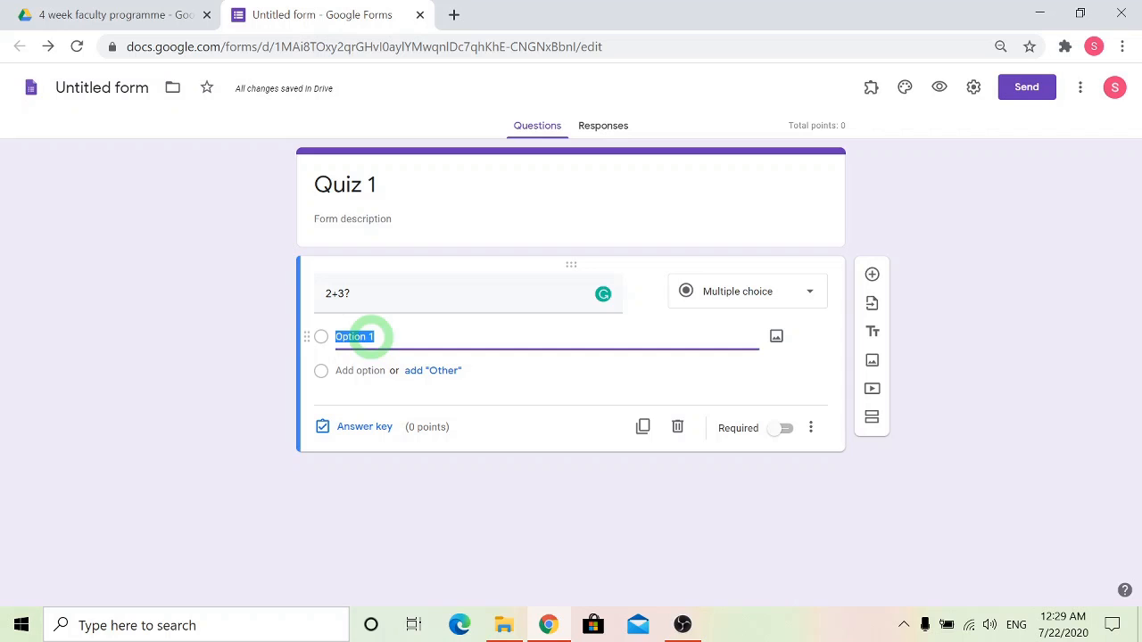
{"action": "type", "text": "2"}
{"action": "left_click", "coordinate": [360, 370]}
{"action": "type", "text": "4"}
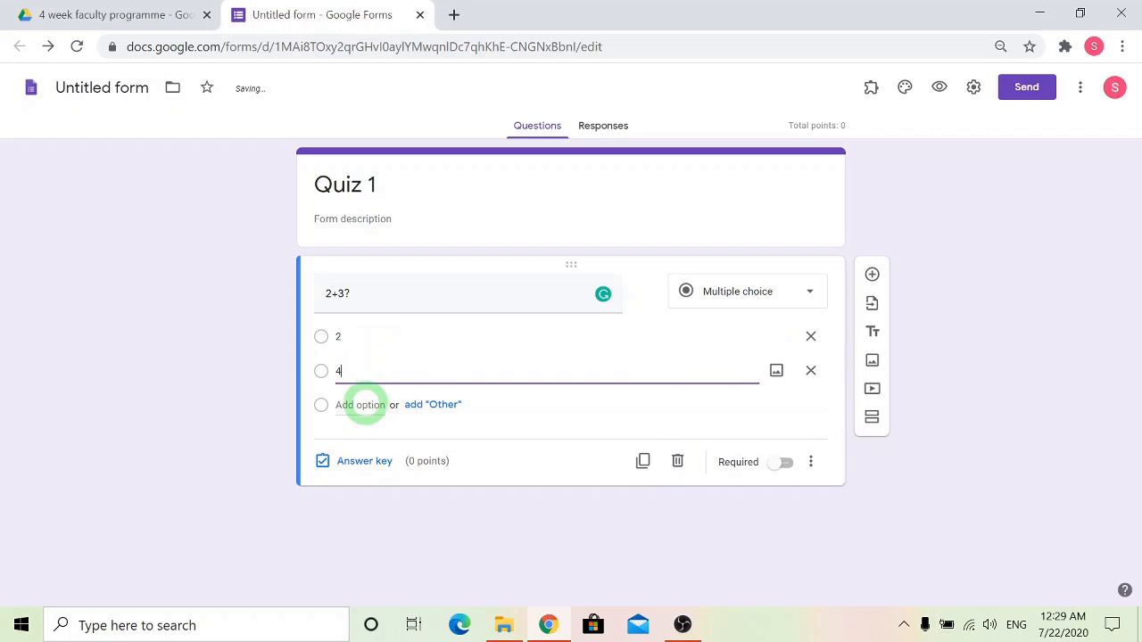
{"action": "left_click", "coordinate": [359, 404]}
{"action": "type", "text": "5"}
{"action": "left_click", "coordinate": [366, 439]}
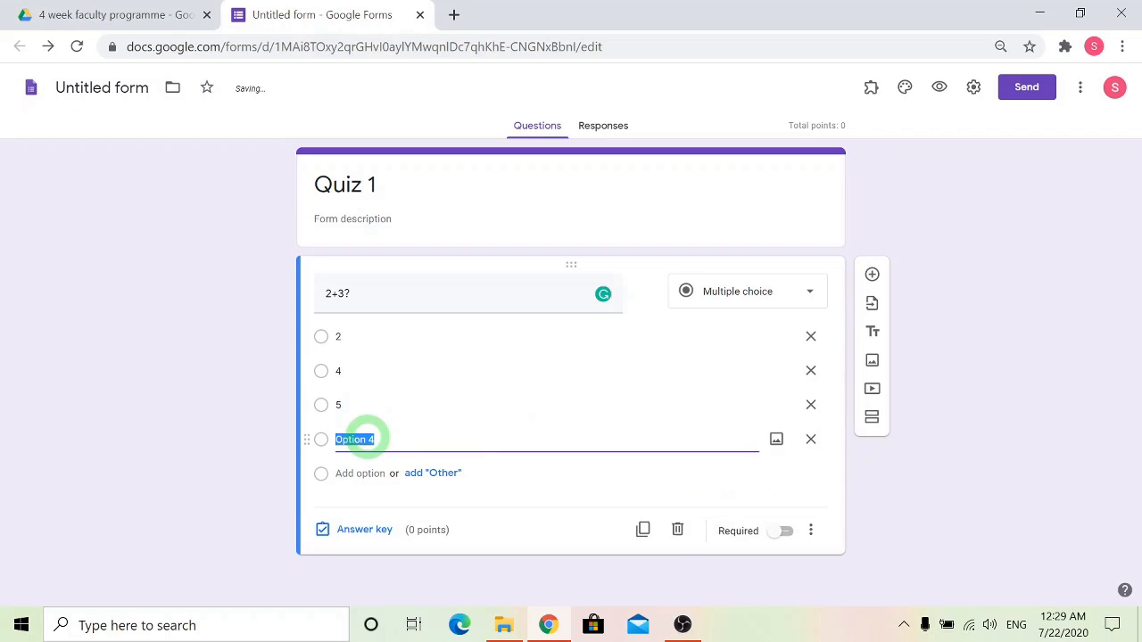
{"action": "type", "text": "6"}
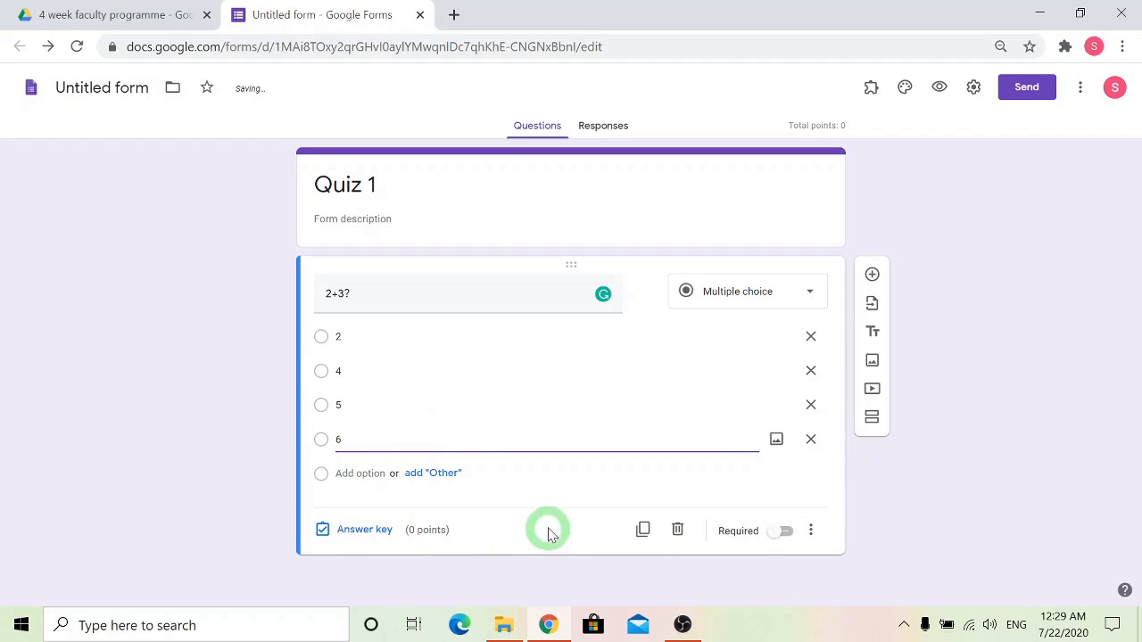
{"action": "left_click", "coordinate": [788, 534]}
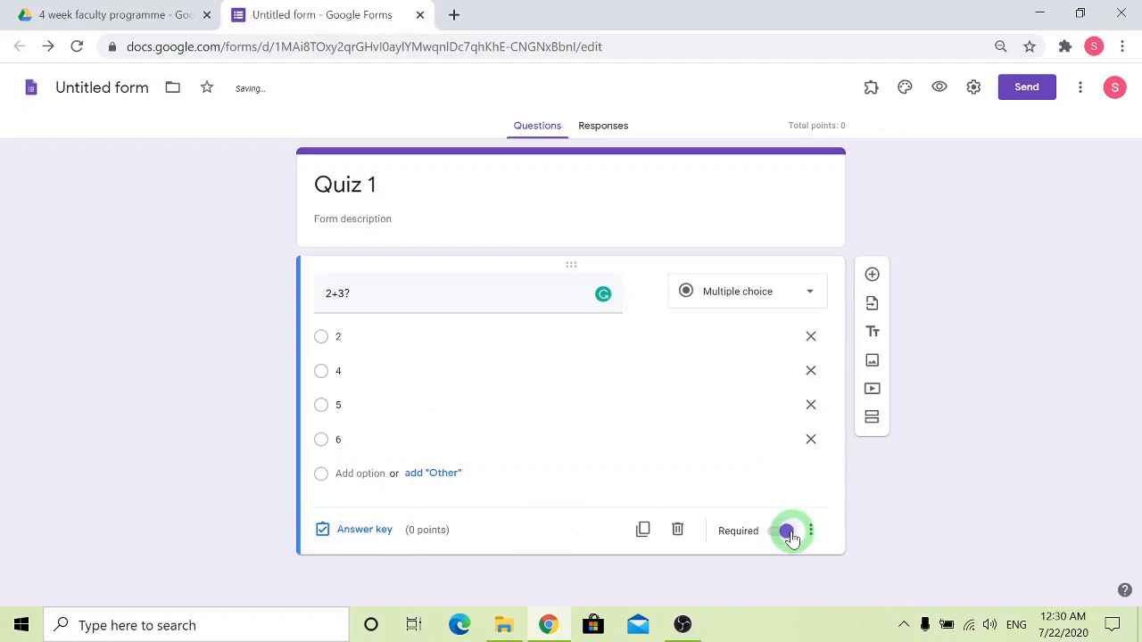
Set the answer key of the "2+3?" question to option 5, worth 5 points
{"action": "left_click", "coordinate": [346, 533]}
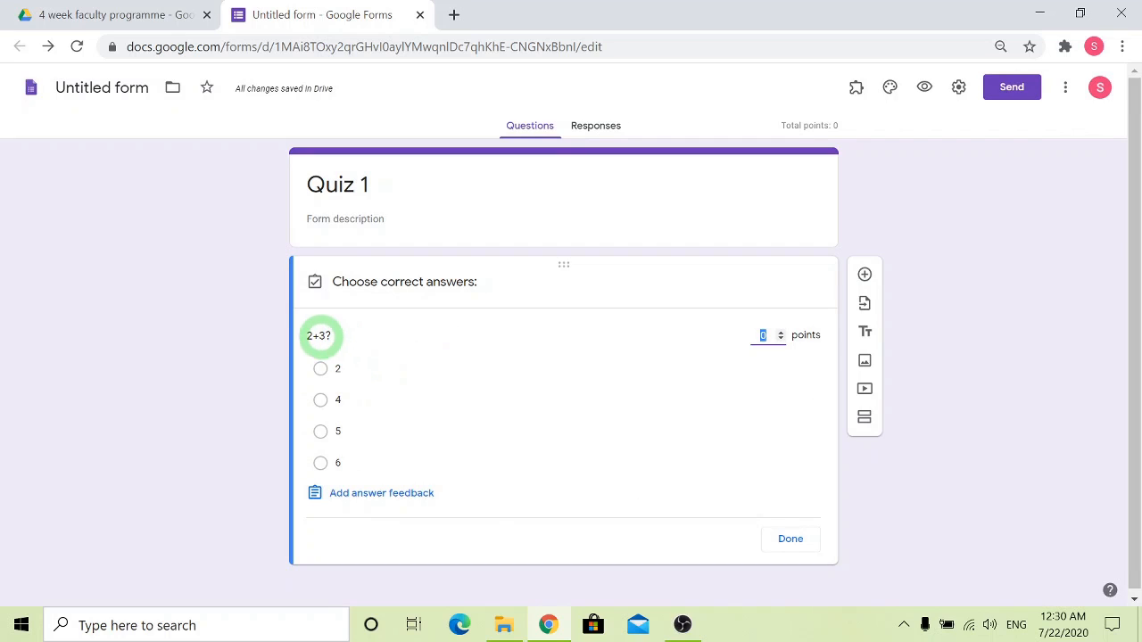
{"action": "left_click", "coordinate": [319, 434]}
{"action": "left_click", "coordinate": [767, 334]}
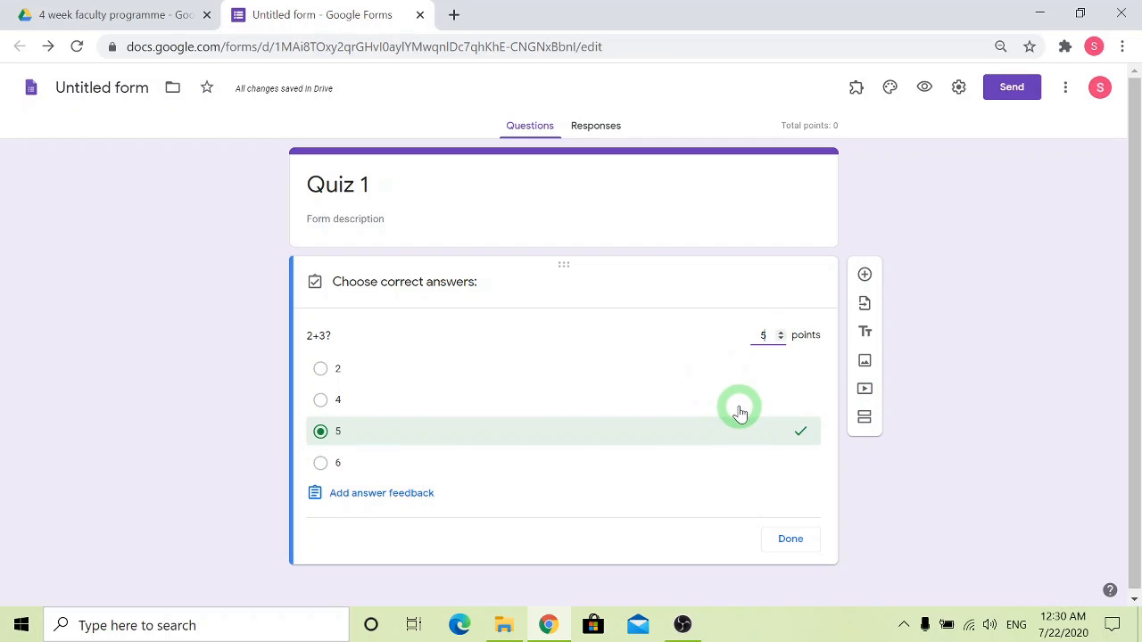
{"action": "left_click", "coordinate": [790, 539]}
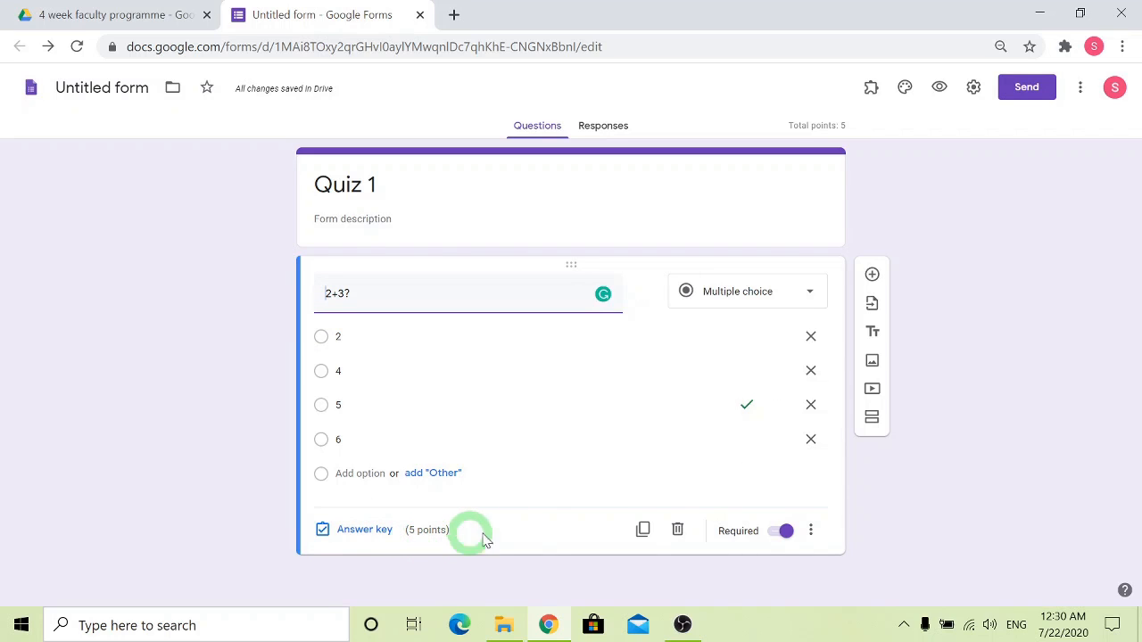
Add a second multiple-choice question "1+5" with options 4, 5, 6 and 7
{"action": "left_click", "coordinate": [873, 274]}
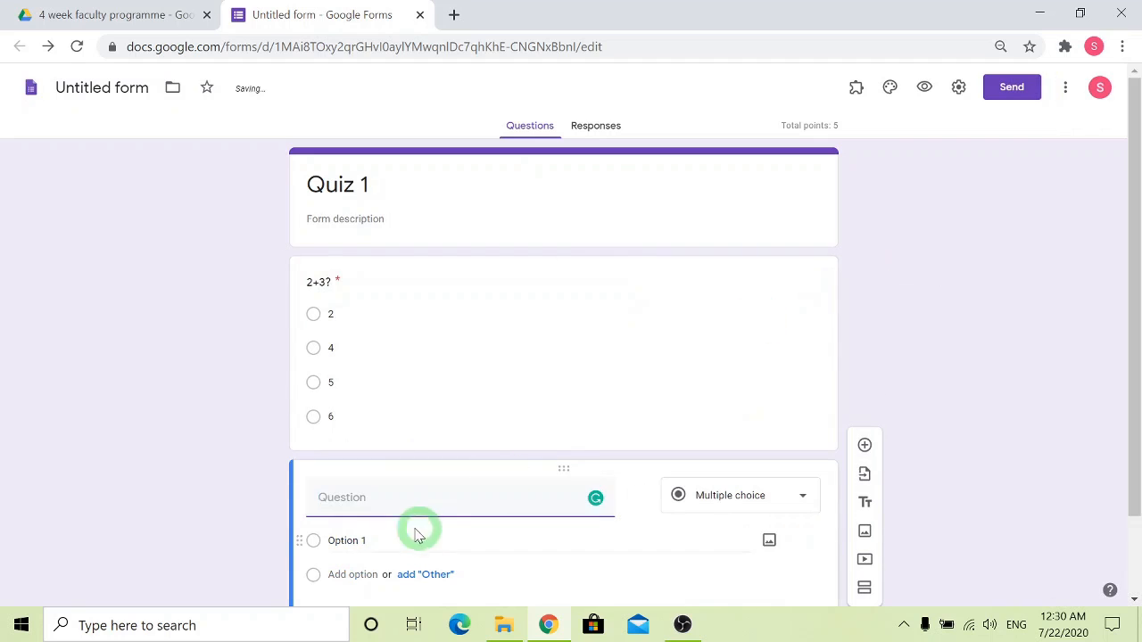
{"action": "type", "text": "1+5"}
{"action": "left_click", "coordinate": [350, 540]}
{"action": "type", "text": "4"}
{"action": "left_click", "coordinate": [353, 573]}
{"action": "type", "text": "5"}
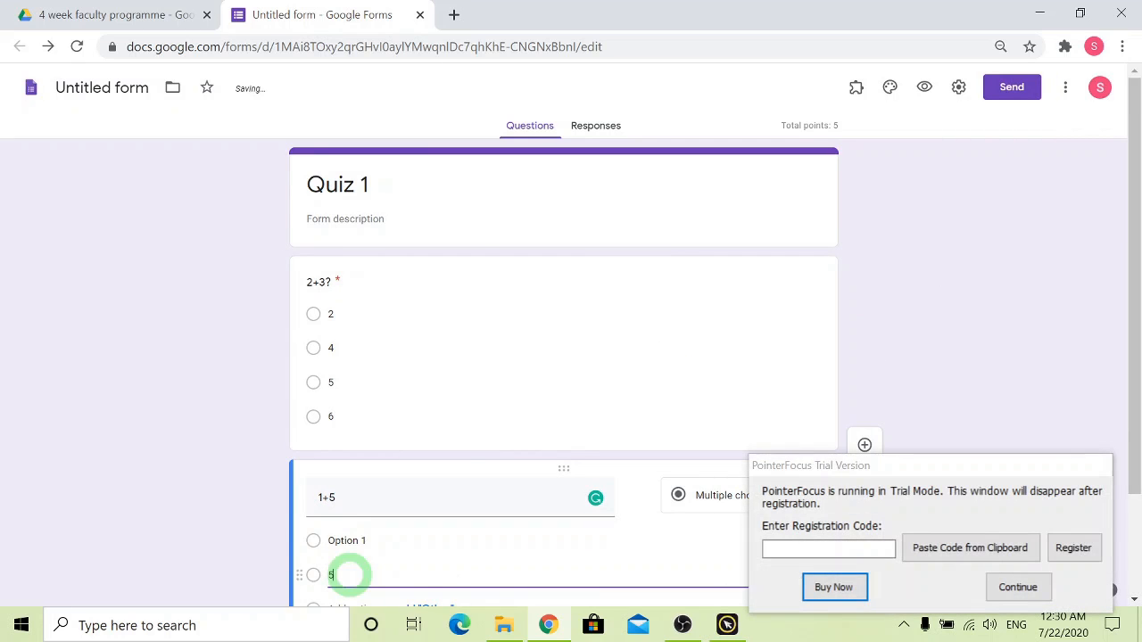
{"action": "left_click", "coordinate": [1017, 587]}
{"action": "left_click", "coordinate": [391, 541]}
{"action": "scroll", "coordinate": [395, 558], "scroll_direction": "down", "scroll_amount": 1}
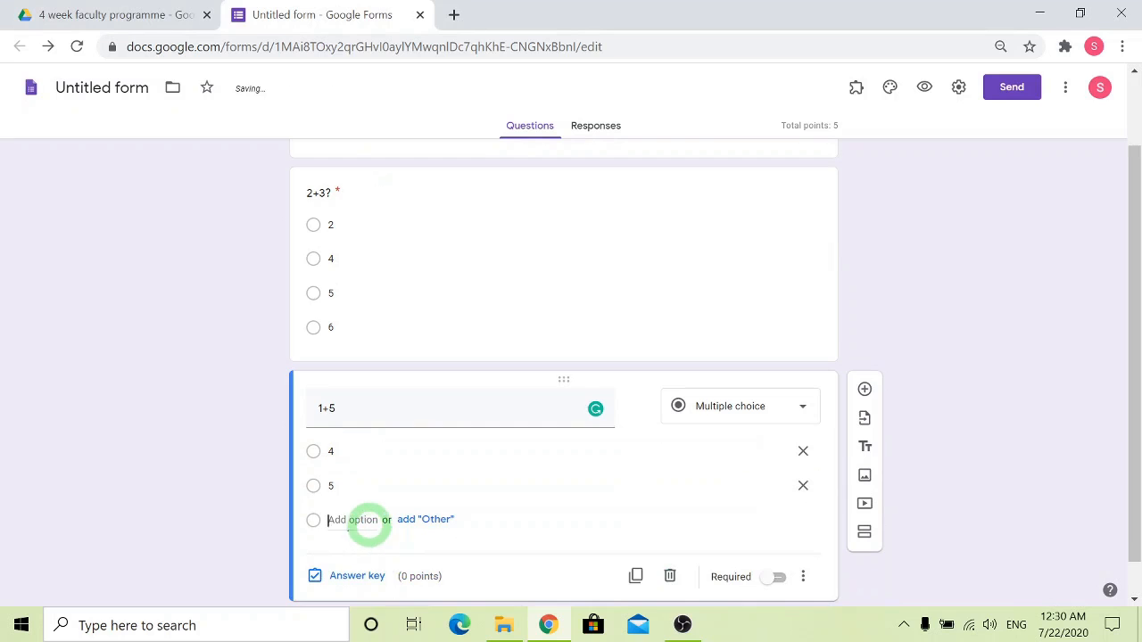
{"action": "left_click", "coordinate": [366, 520]}
{"action": "type", "text": "6"}
{"action": "left_click", "coordinate": [354, 553]}
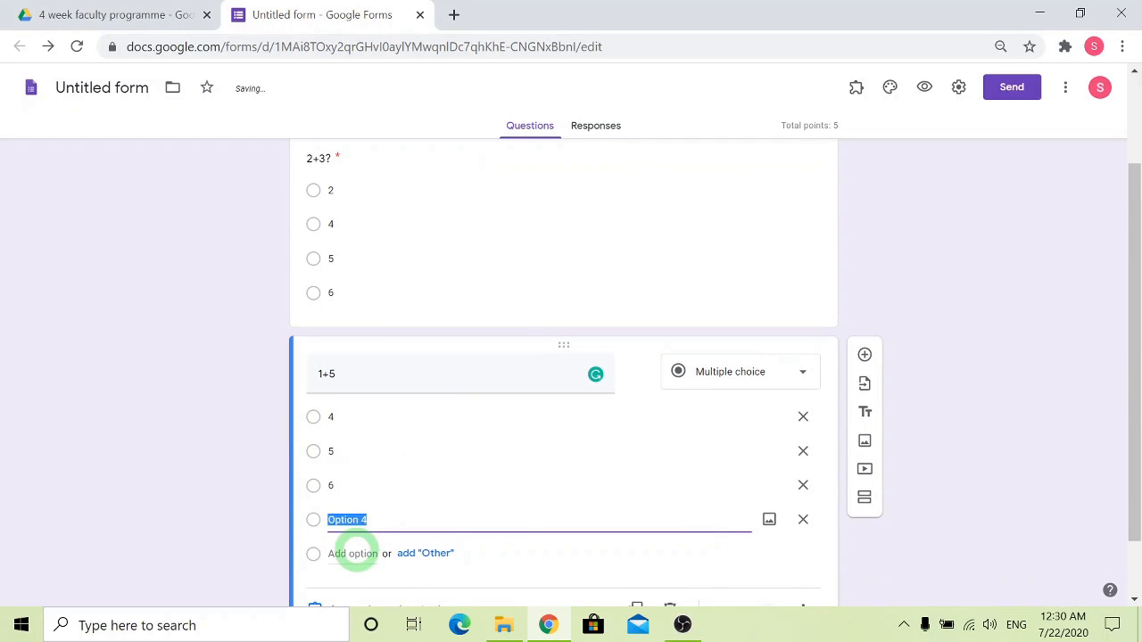
{"action": "scroll", "coordinate": [227, 540], "scroll_direction": "down", "scroll_amount": 1}
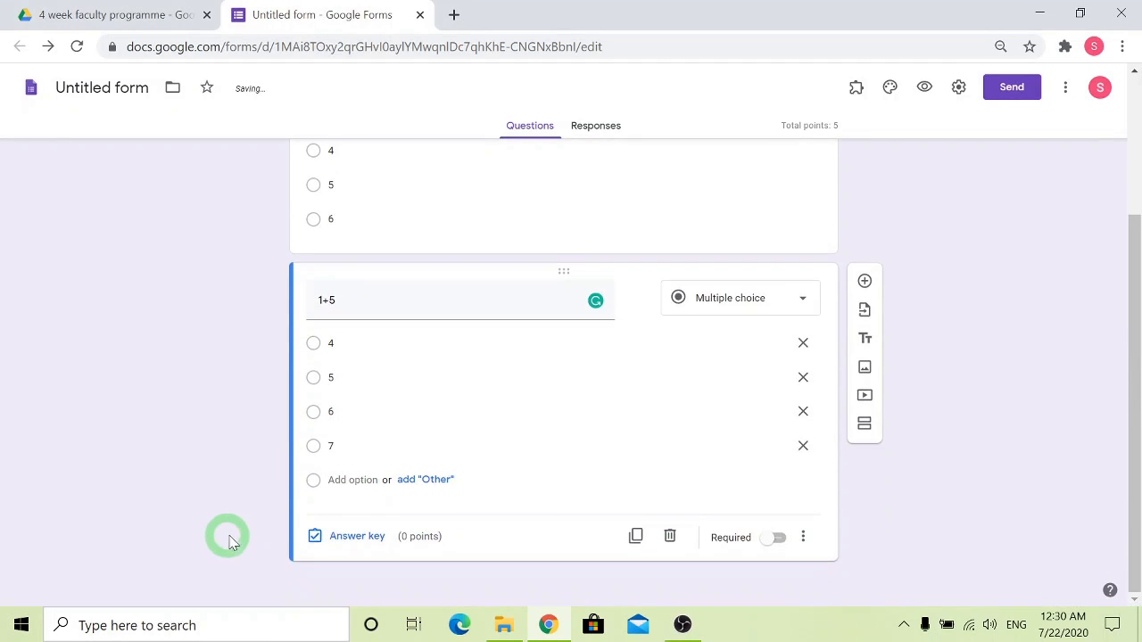
Mark option 6 as the correct answer to "1+5" for 5 points, and make the question required
{"action": "left_click", "coordinate": [347, 536]}
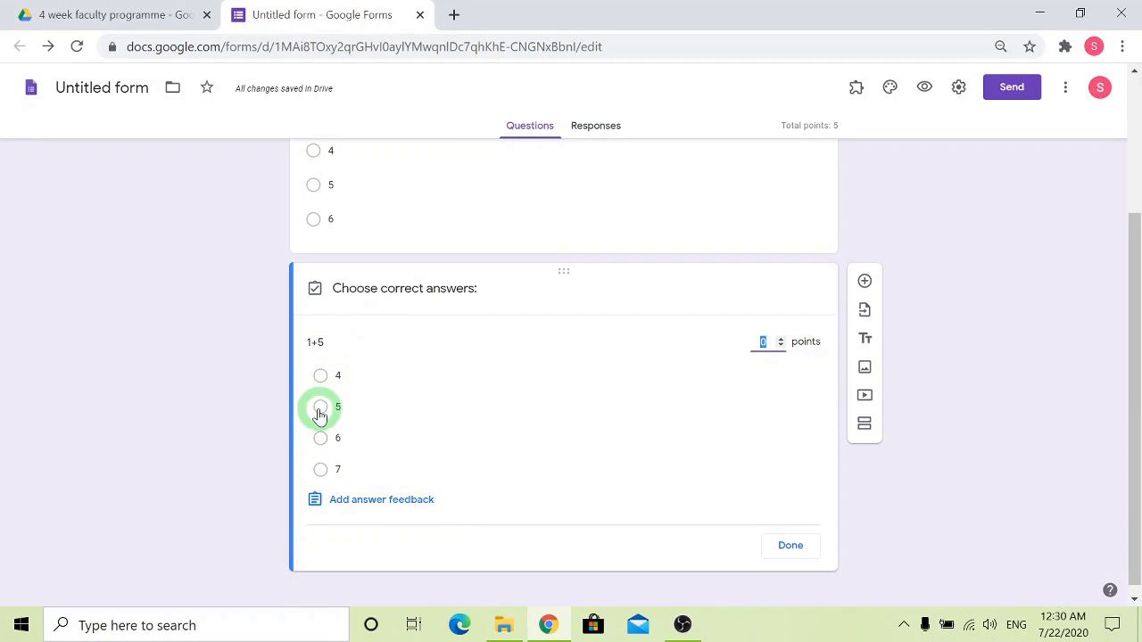
{"action": "left_click", "coordinate": [320, 437]}
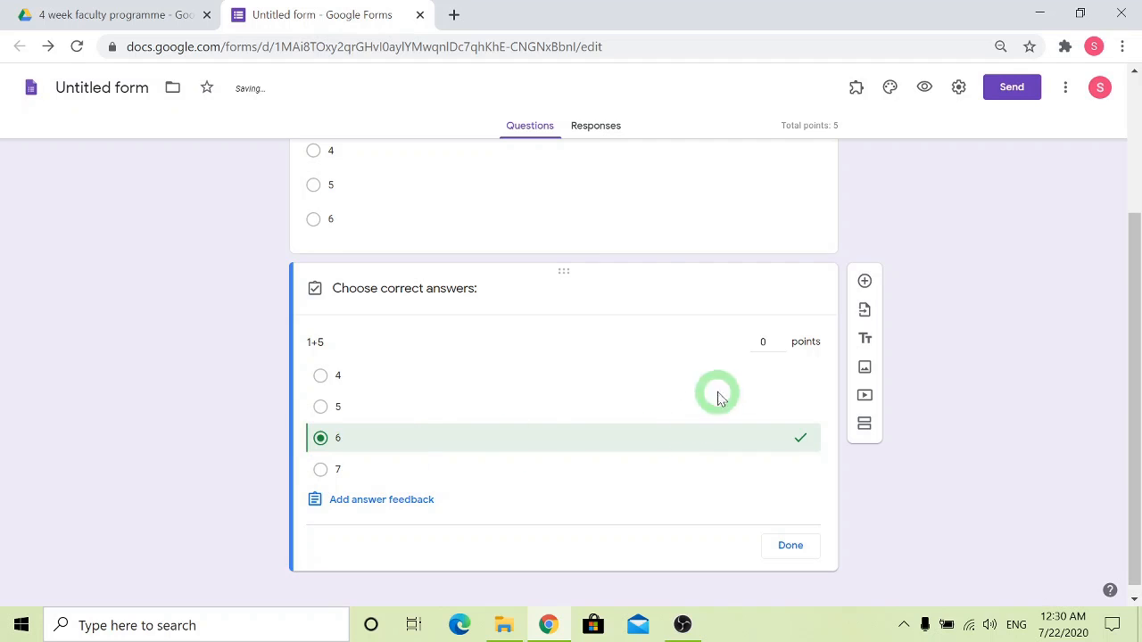
{"action": "left_click", "coordinate": [762, 342]}
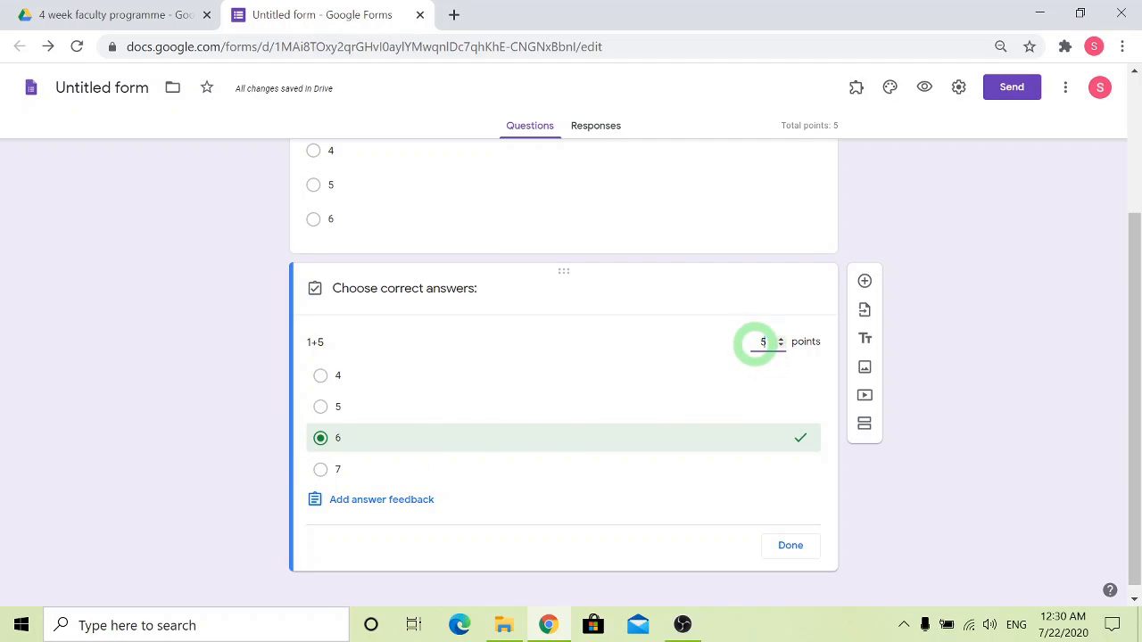
{"action": "left_click", "coordinate": [789, 546]}
{"action": "left_click", "coordinate": [778, 541]}
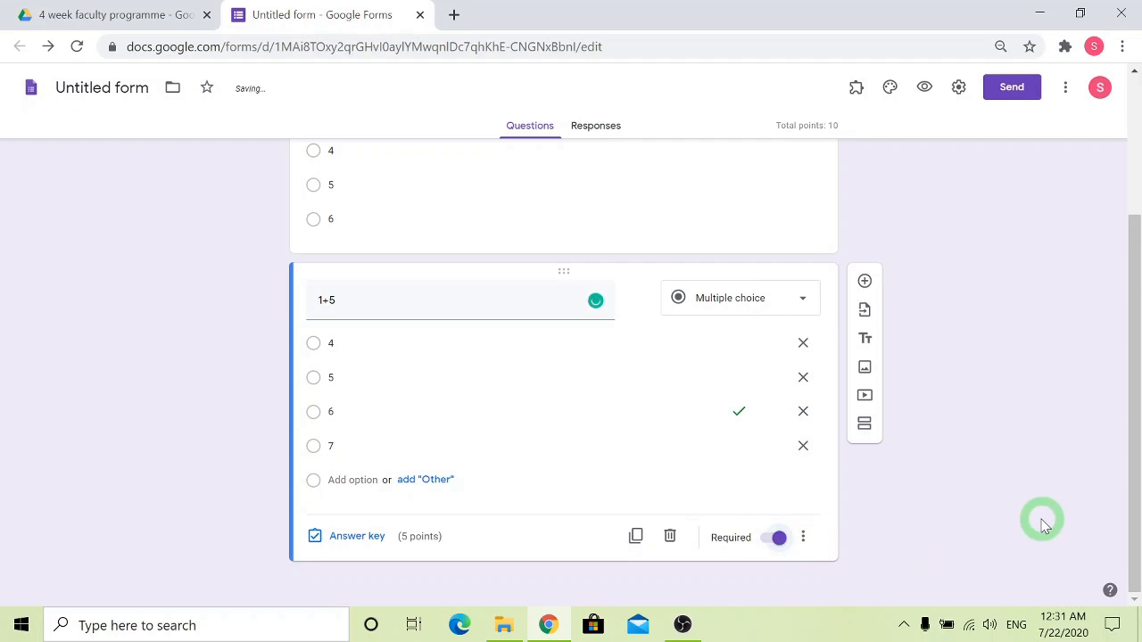
Review both questions and the question type choices in the editor, and preview the quiz as respondents see it
{"action": "scroll", "coordinate": [1043, 525], "scroll_direction": "up", "scroll_amount": 2}
{"action": "scroll", "coordinate": [1044, 525], "scroll_direction": "down", "scroll_amount": 2}
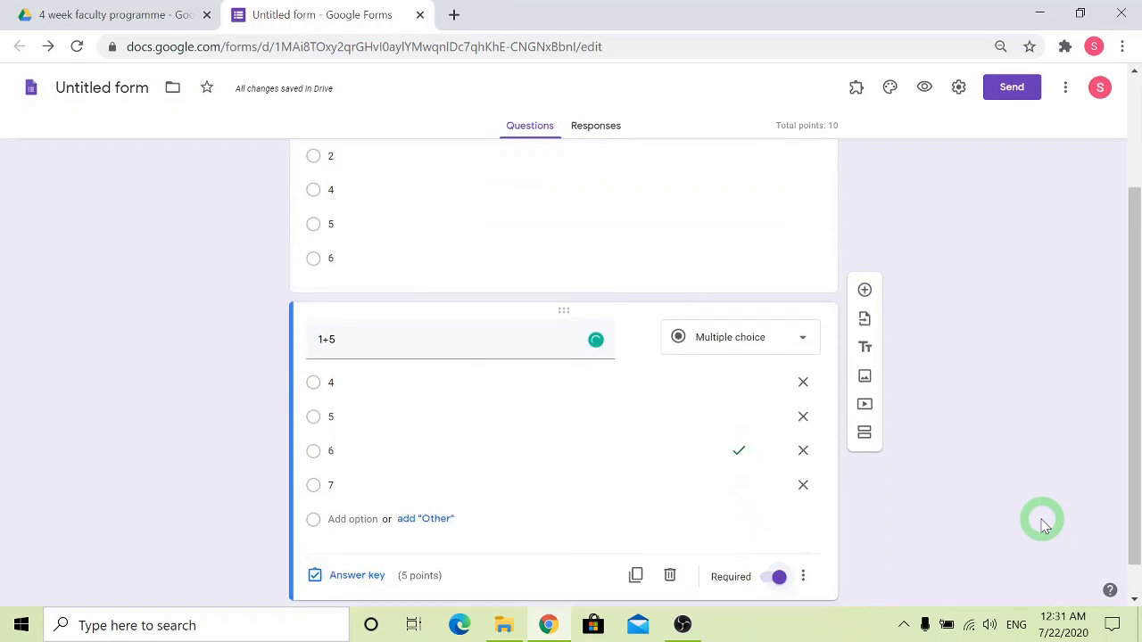
{"action": "scroll", "coordinate": [1040, 520], "scroll_direction": "up", "scroll_amount": 3}
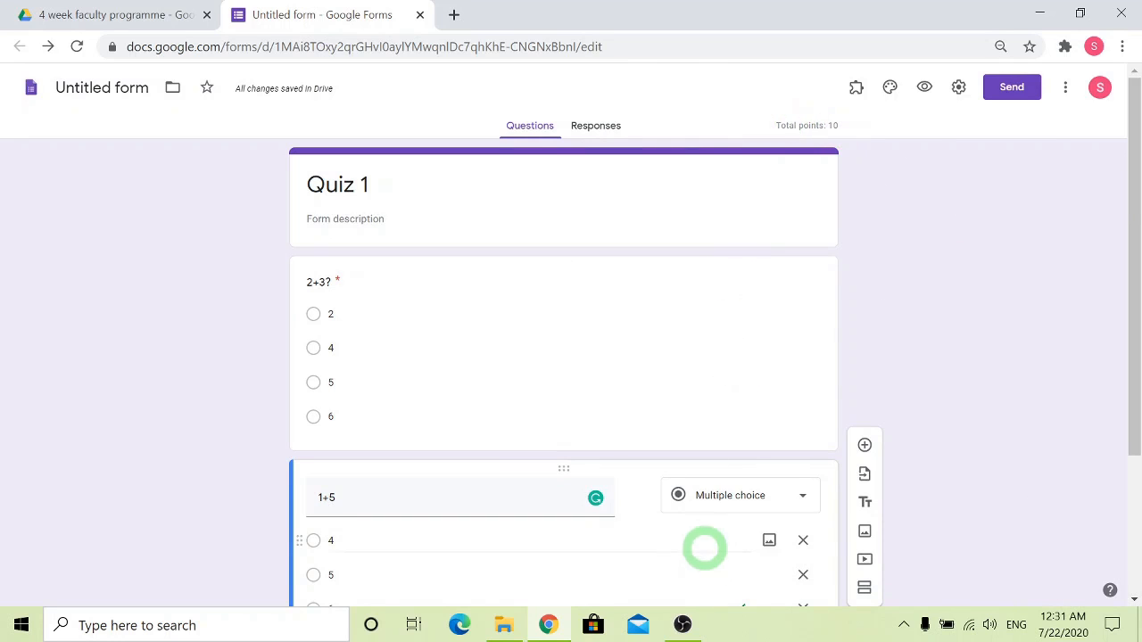
{"action": "scroll", "coordinate": [867, 520], "scroll_direction": "down", "scroll_amount": 2}
{"action": "scroll", "coordinate": [867, 520], "scroll_direction": "down", "scroll_amount": 1}
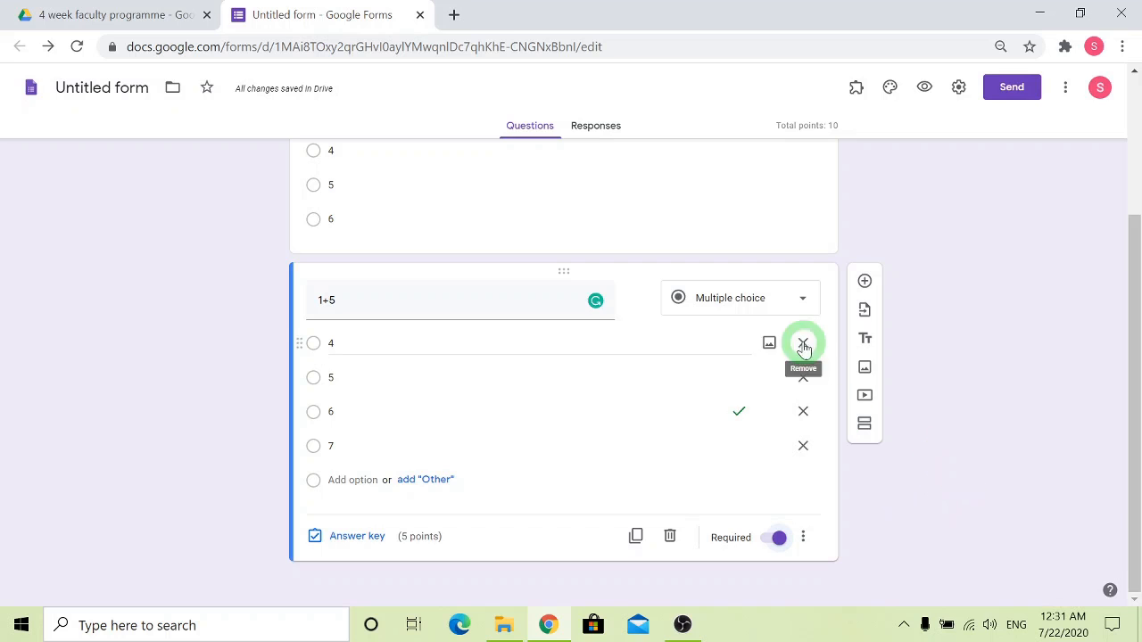
{"action": "scroll", "coordinate": [802, 375], "scroll_direction": "up", "scroll_amount": 3}
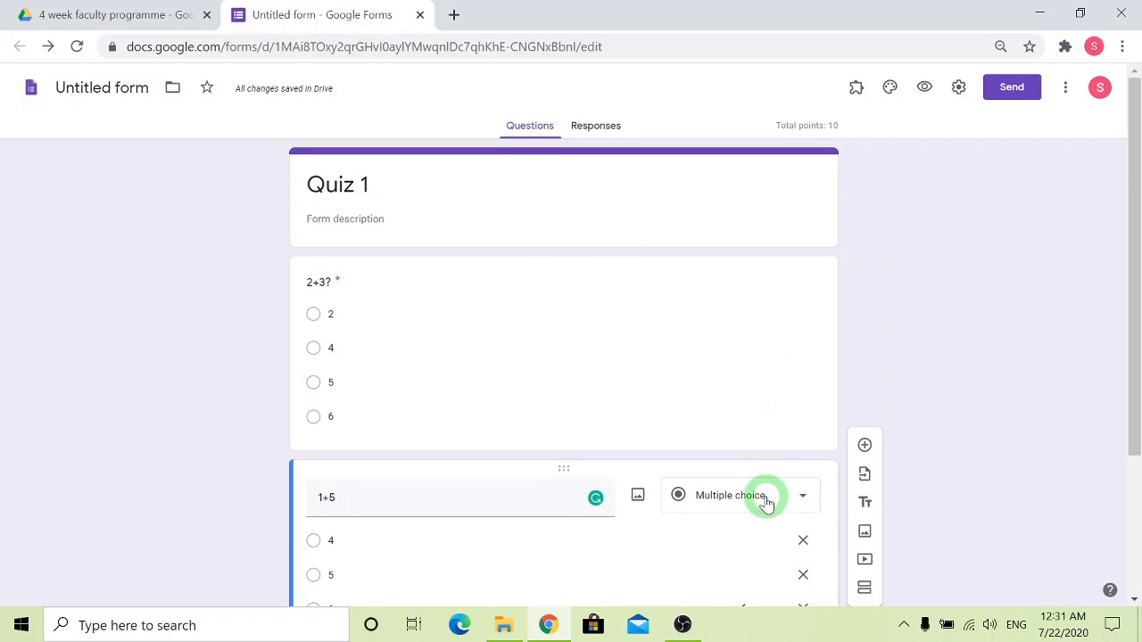
{"action": "left_click", "coordinate": [748, 496]}
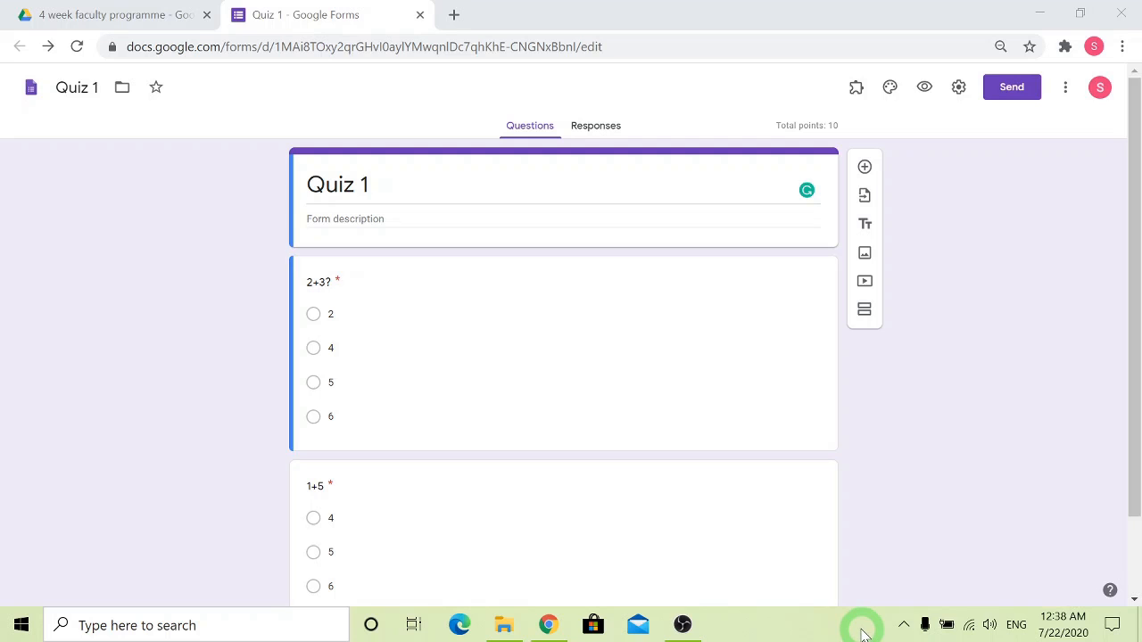
{"action": "left_click", "coordinate": [925, 92]}
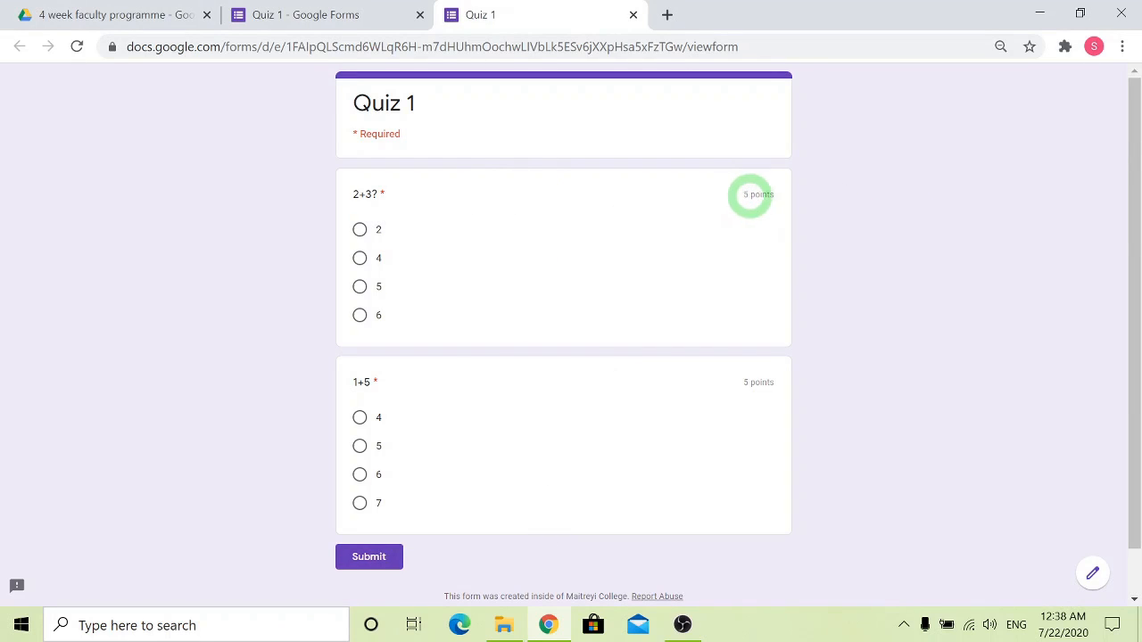
{"action": "left_click", "coordinate": [634, 14]}
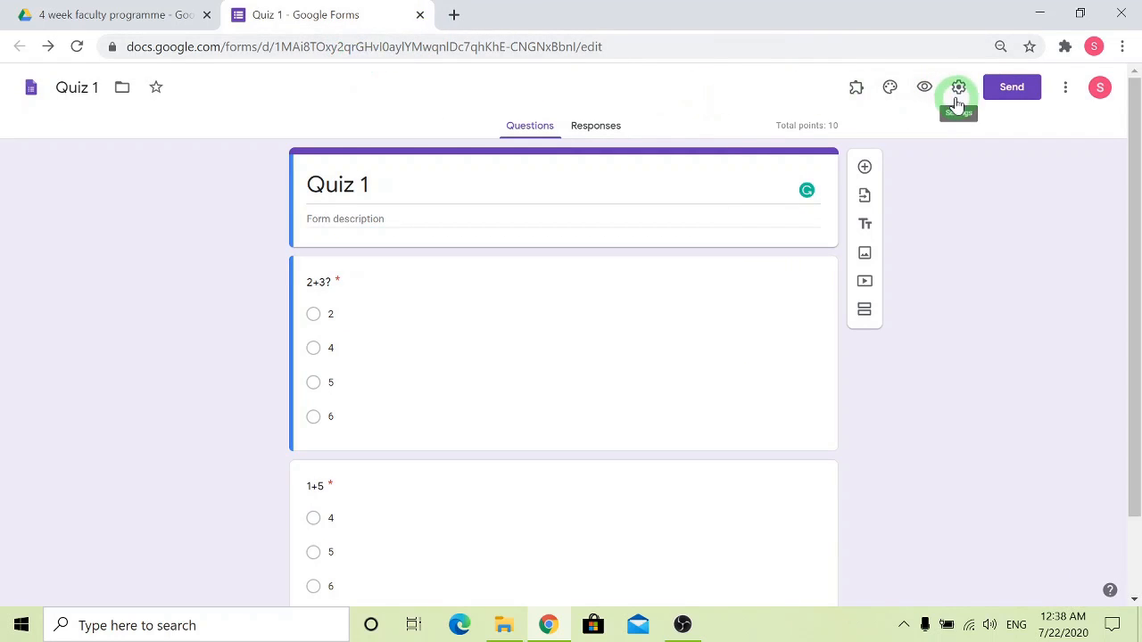
Shorten the quiz's shareable link and copy it to the clipboard
{"action": "left_click", "coordinate": [1001, 86]}
{"action": "left_click", "coordinate": [507, 194]}
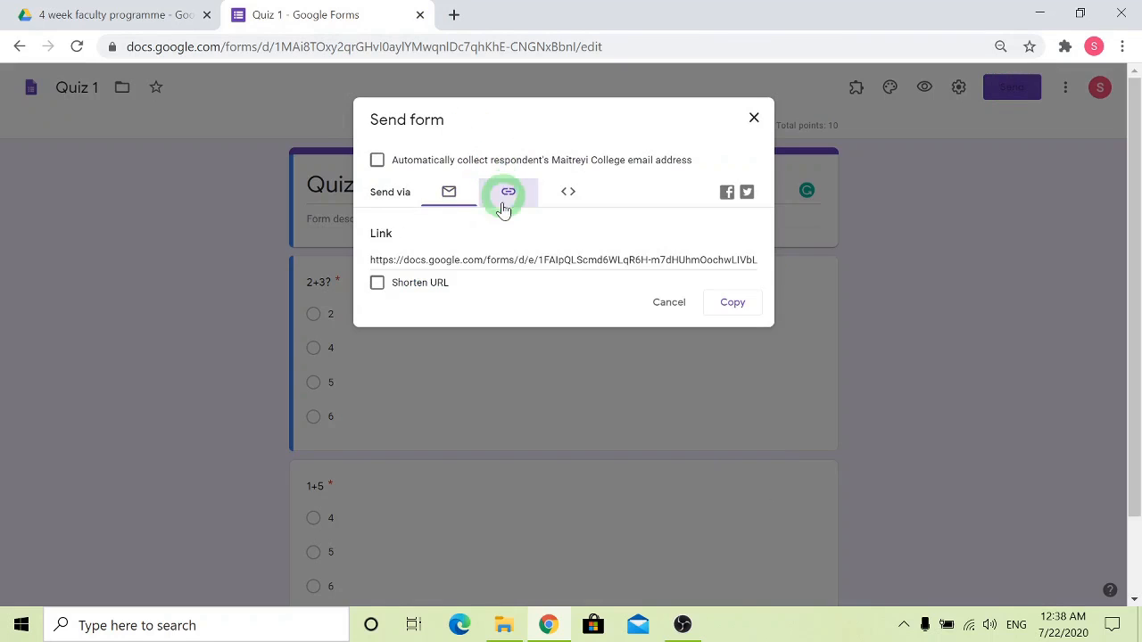
{"action": "left_click", "coordinate": [378, 283]}
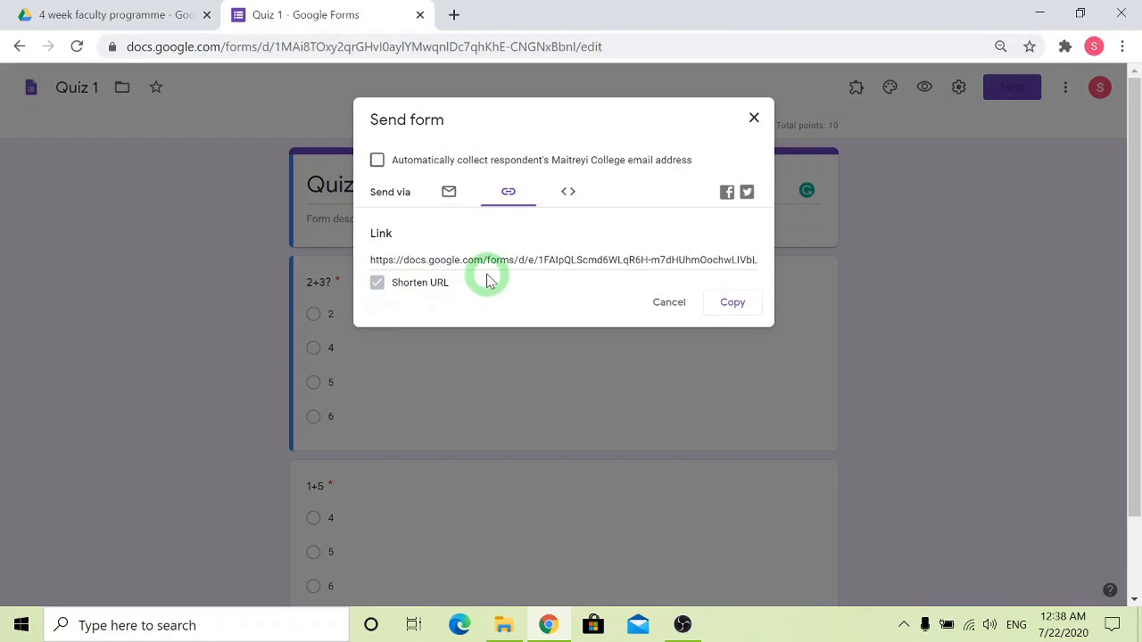
{"action": "left_click", "coordinate": [724, 303]}
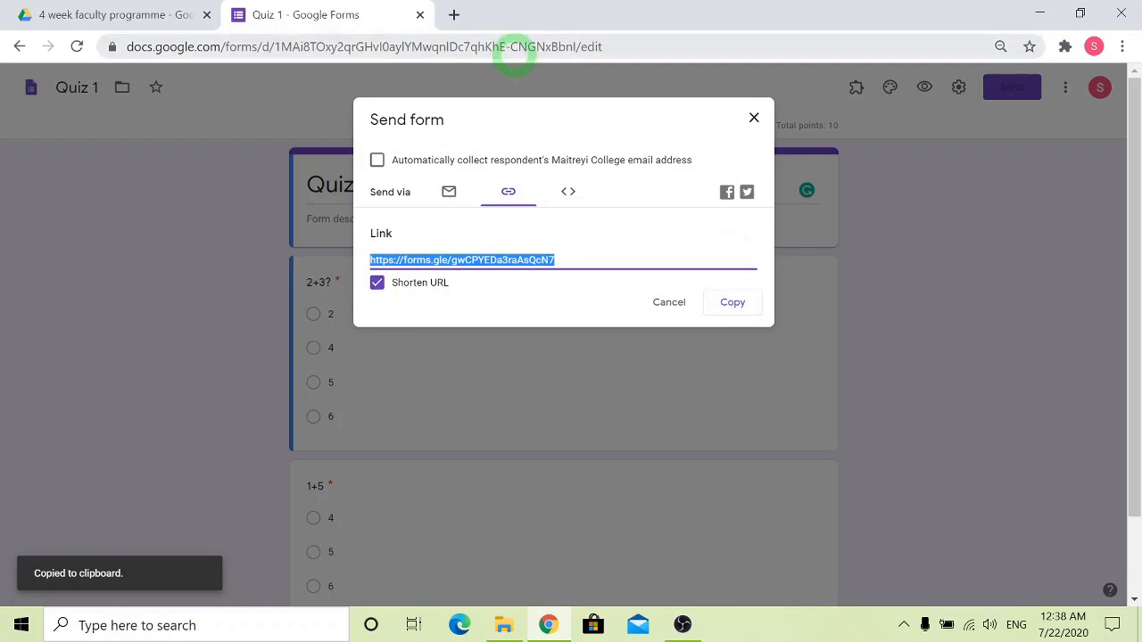
Open the copied quiz link in a new tab and submit a response answering 5 to "2+3?" and 4 to "1+5"
{"action": "left_click", "coordinate": [453, 16]}
{"action": "left_click", "coordinate": [447, 49]}
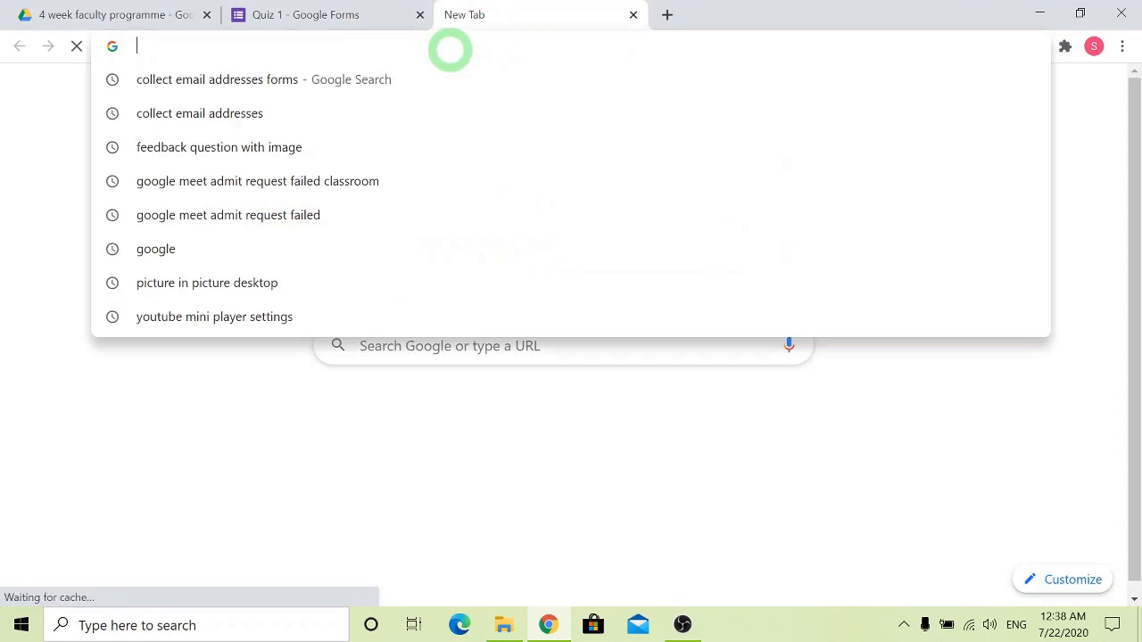
{"action": "key", "text": "ctrl+v"}
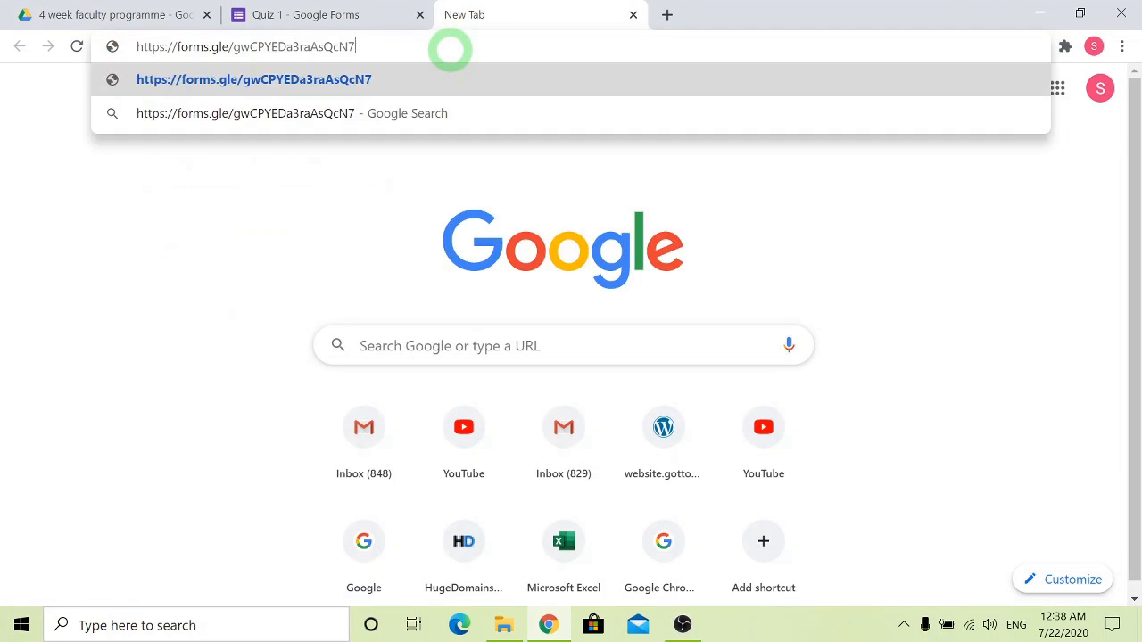
{"action": "key", "text": "Return"}
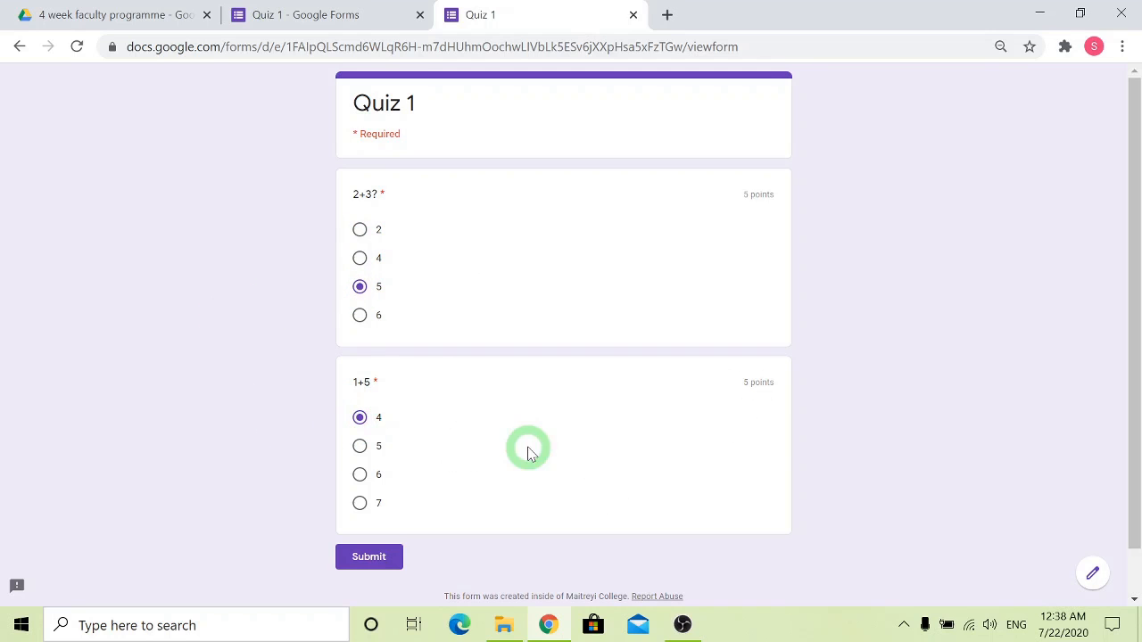
{"action": "left_click", "coordinate": [1017, 587]}
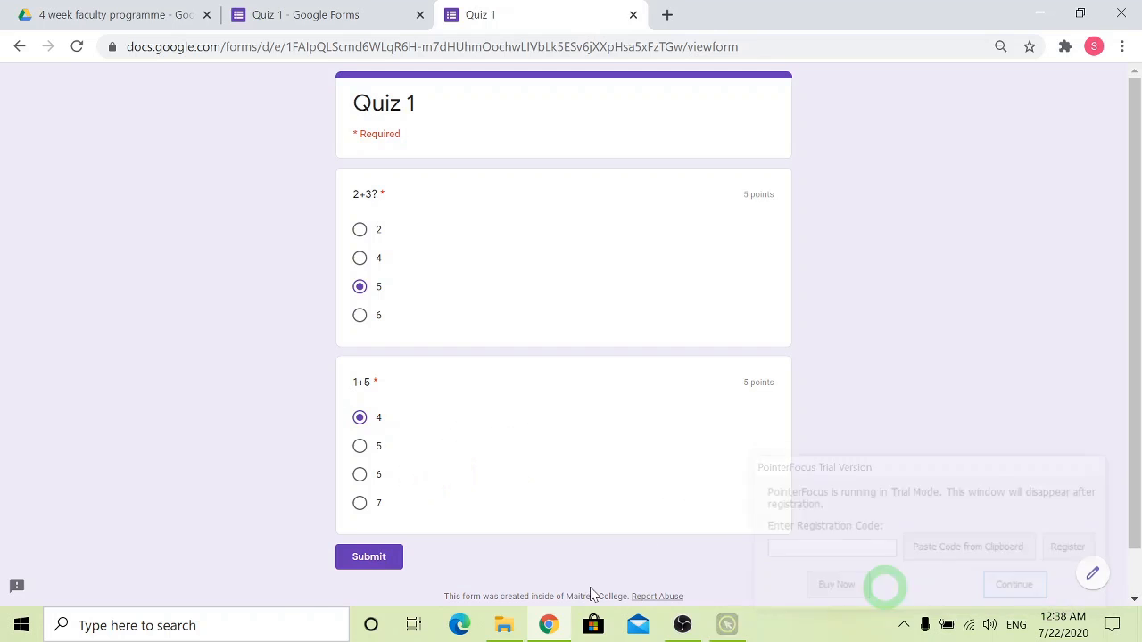
{"action": "left_click", "coordinate": [373, 557]}
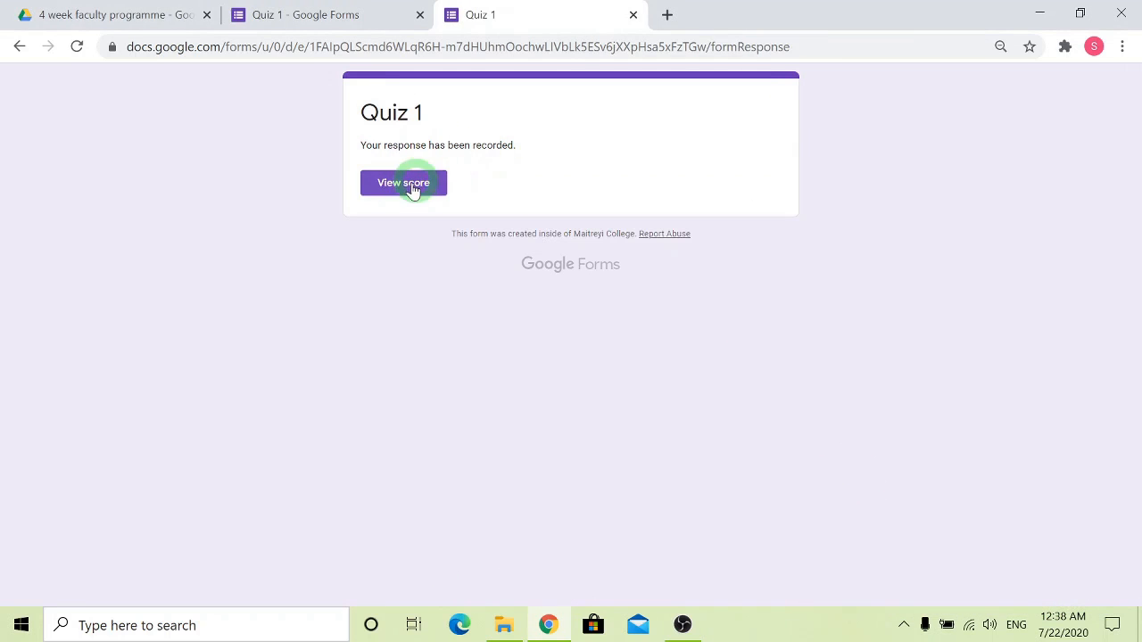
View the score of the submitted response, check the grading of both questions, and return to the quiz editor
{"action": "left_click", "coordinate": [411, 186]}
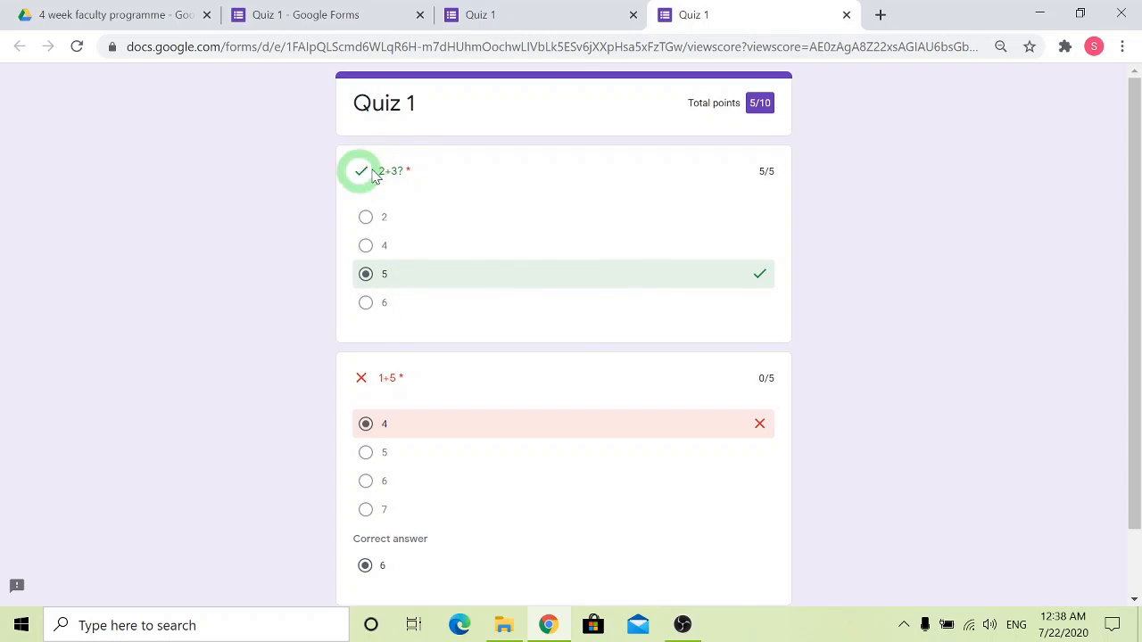
{"action": "scroll", "coordinate": [499, 347], "scroll_direction": "down", "scroll_amount": 1}
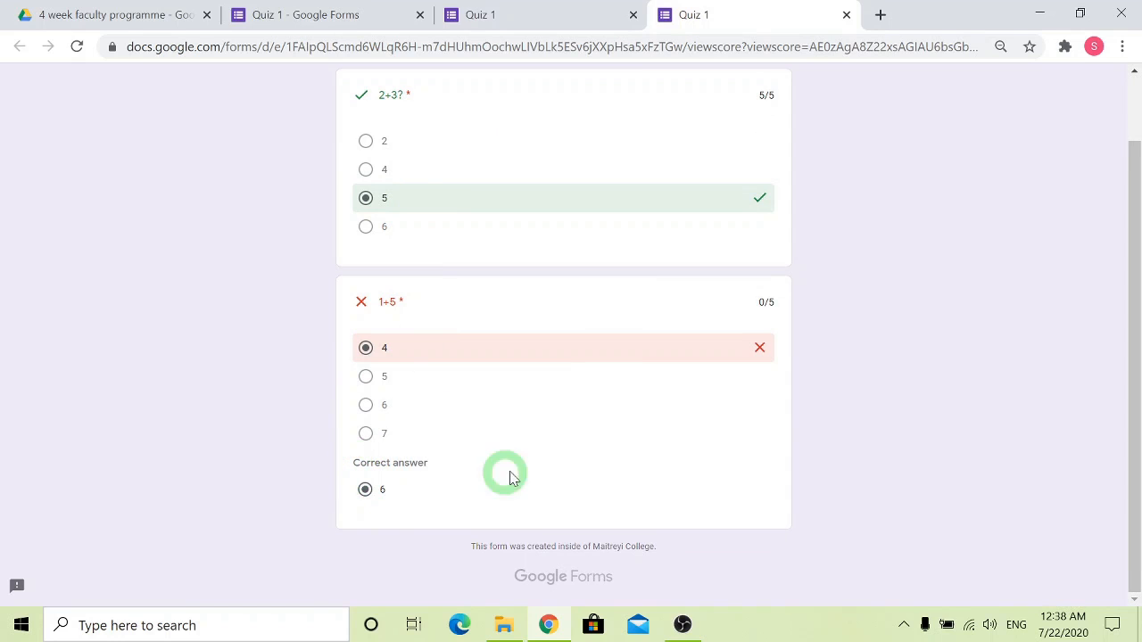
{"action": "scroll", "coordinate": [651, 483], "scroll_direction": "up", "scroll_amount": 1}
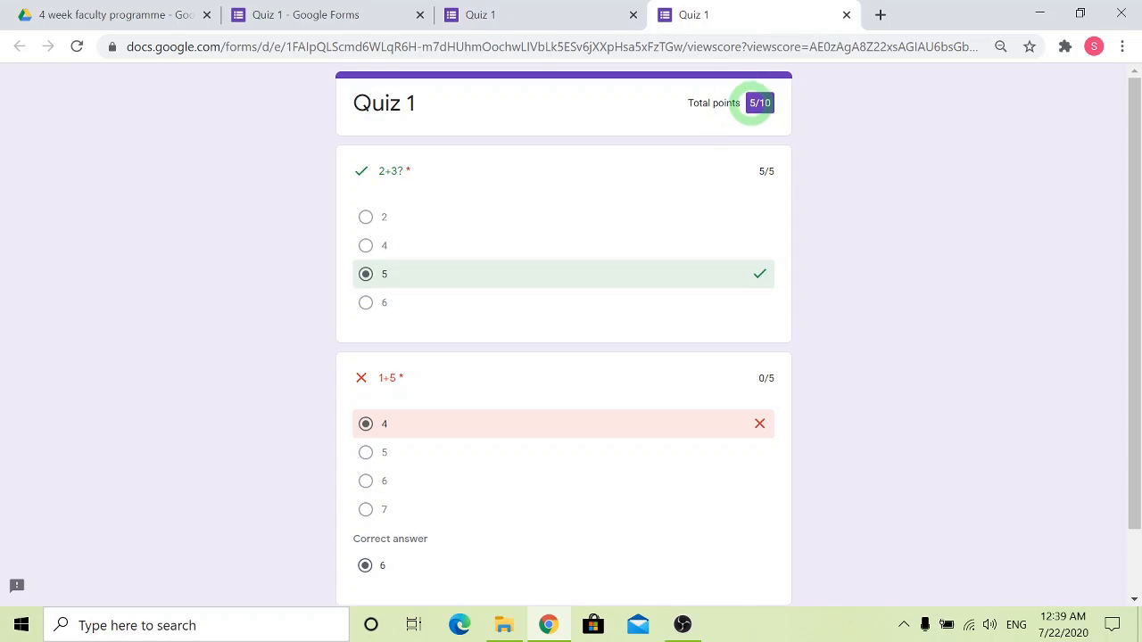
{"action": "left_click", "coordinate": [847, 16]}
{"action": "left_click", "coordinate": [847, 15]}
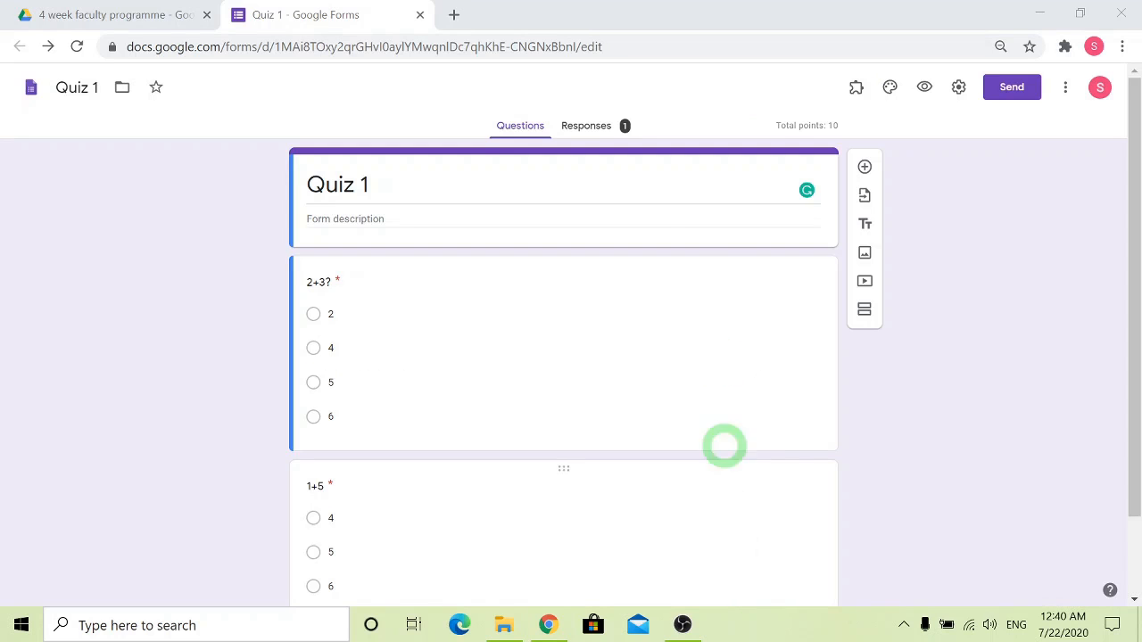
Review the quiz's responses and export them to a new spreadsheet named "Quiz 1 (Responses)", selecting the score in cell B2
{"action": "left_click", "coordinate": [589, 130]}
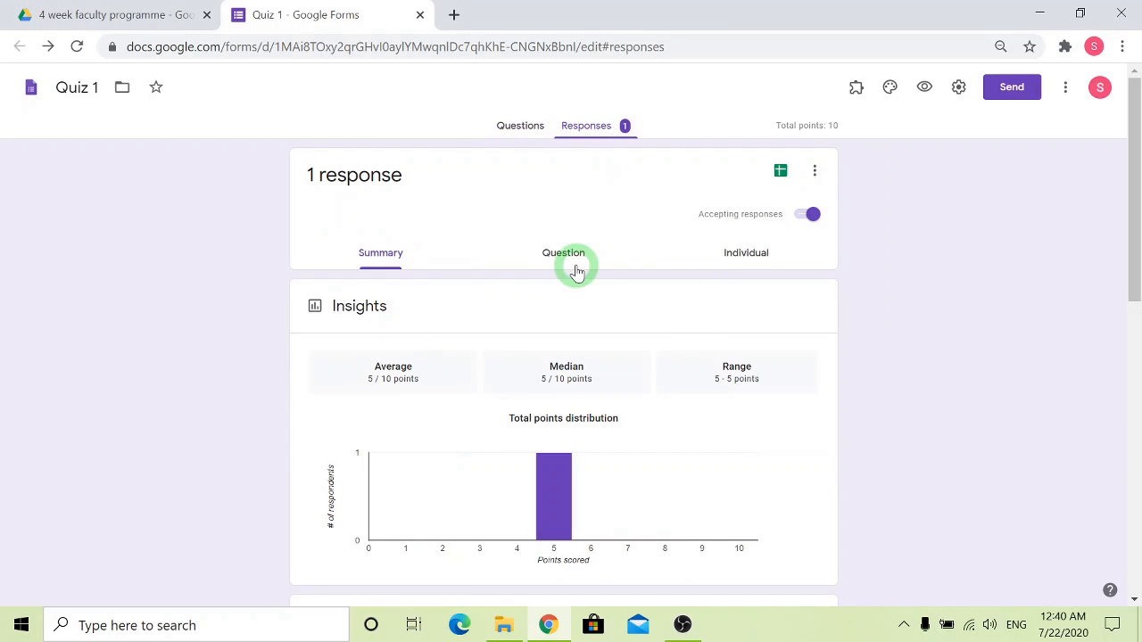
{"action": "left_click", "coordinate": [745, 252]}
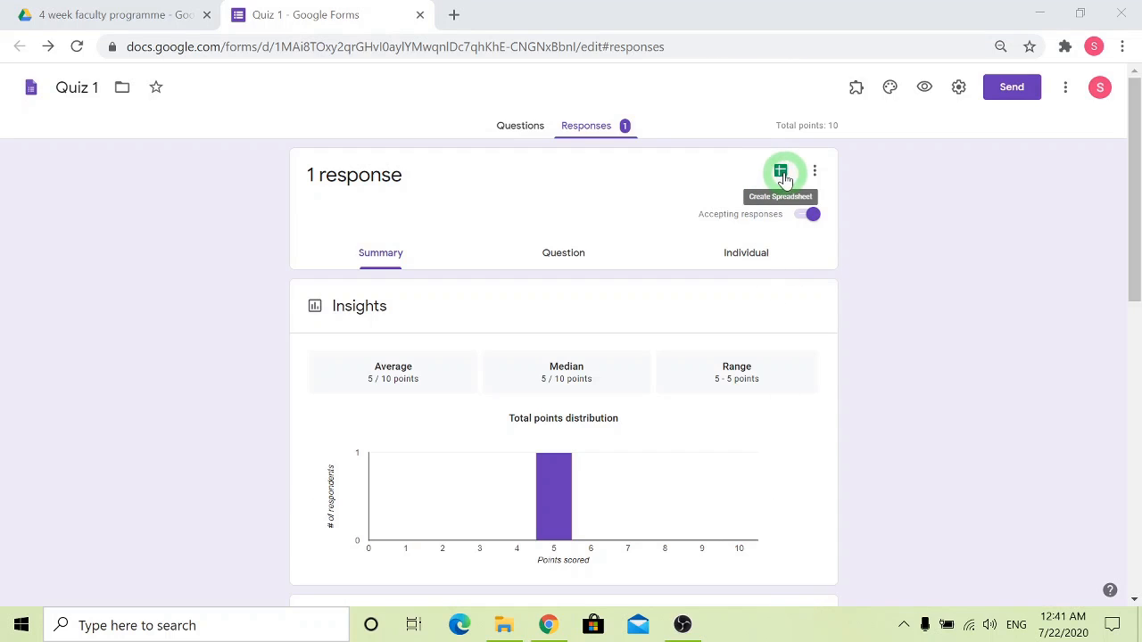
{"action": "left_click", "coordinate": [781, 173]}
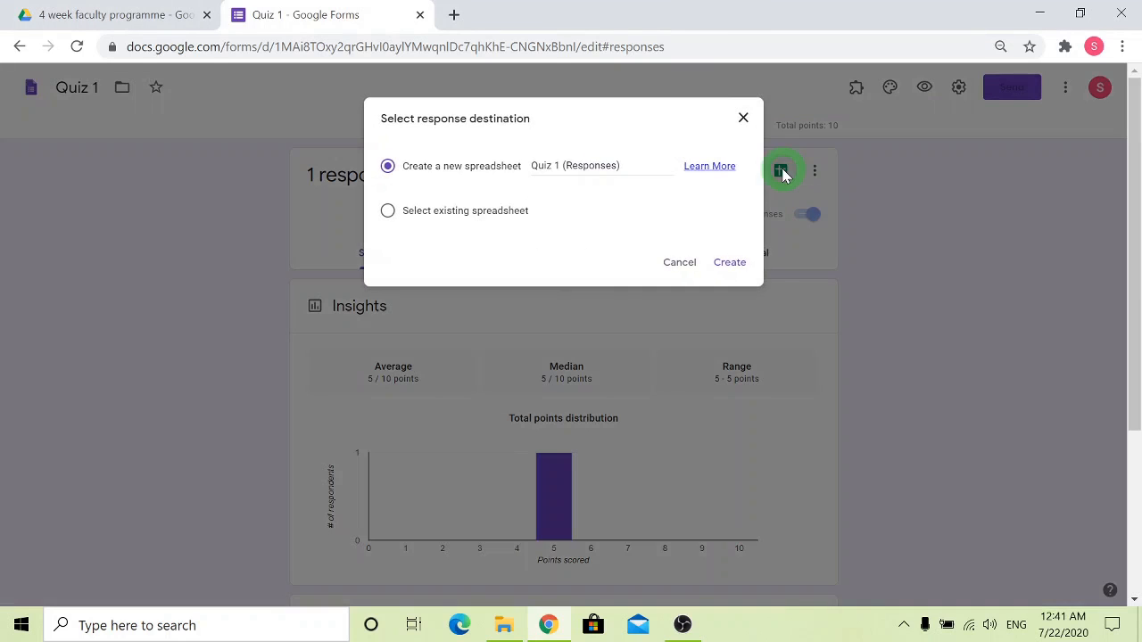
{"action": "left_click", "coordinate": [729, 263]}
{"action": "left_click", "coordinate": [1014, 586]}
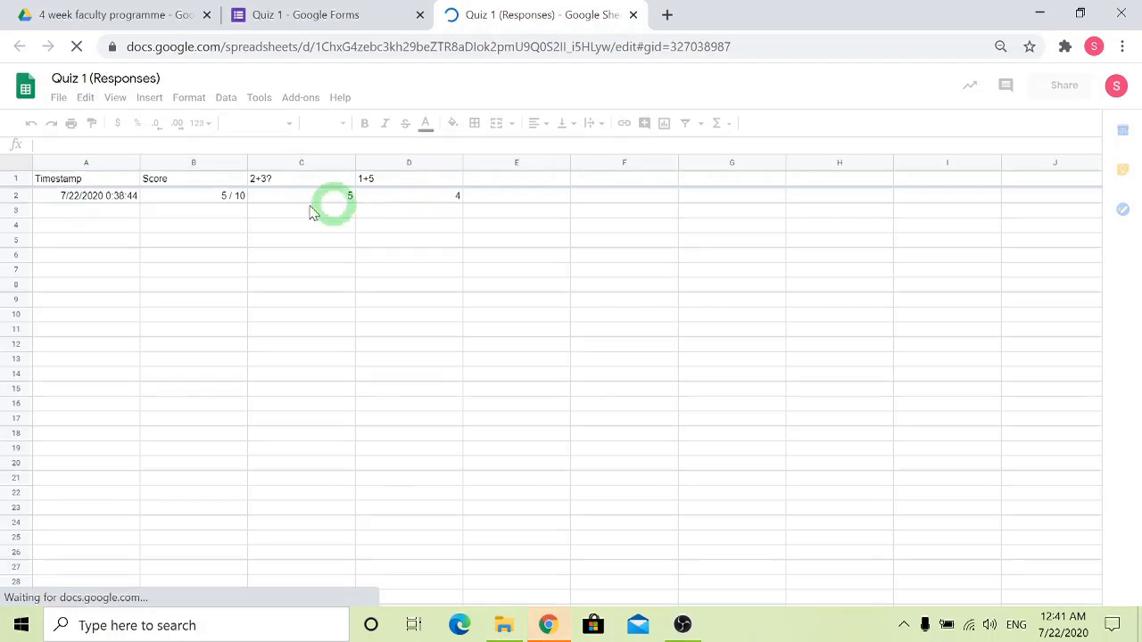
{"action": "left_click", "coordinate": [184, 204]}
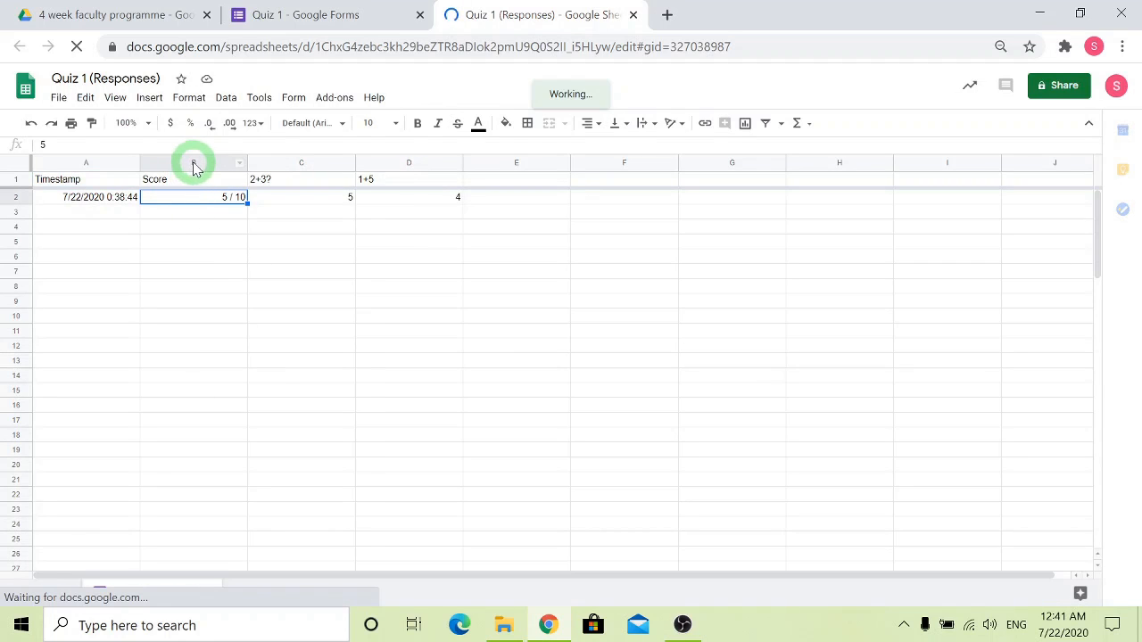